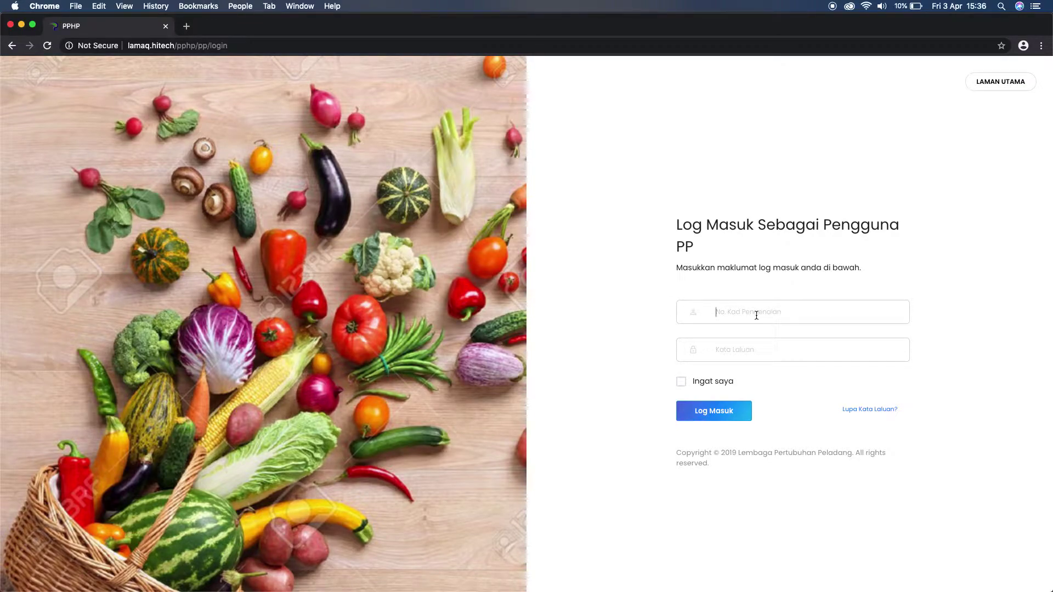
Sign in to the PP user portal with the admin's ID number and password.
text(111111)
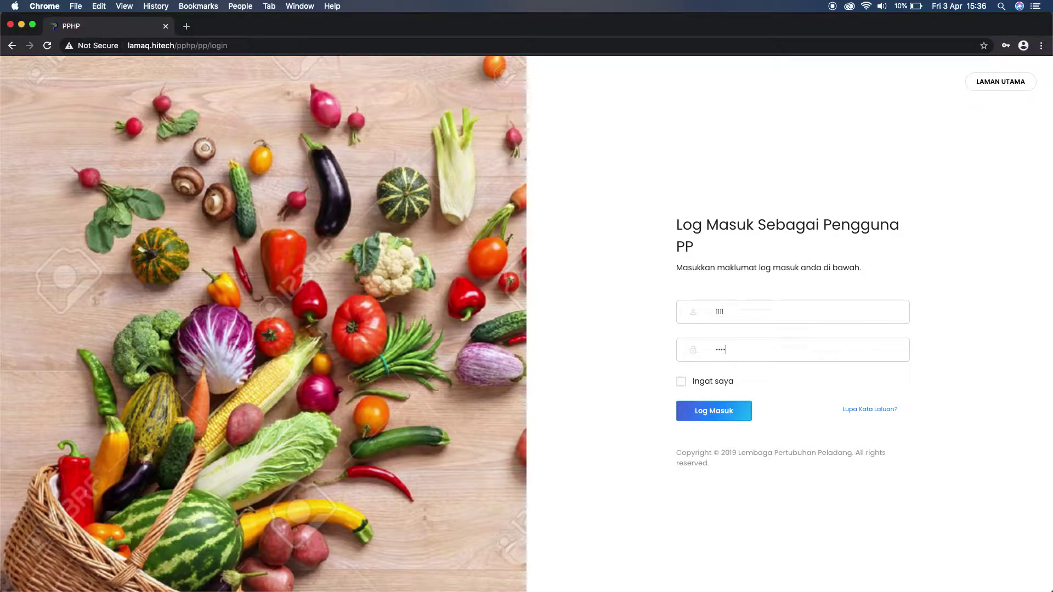
text(1)
click(721, 407)
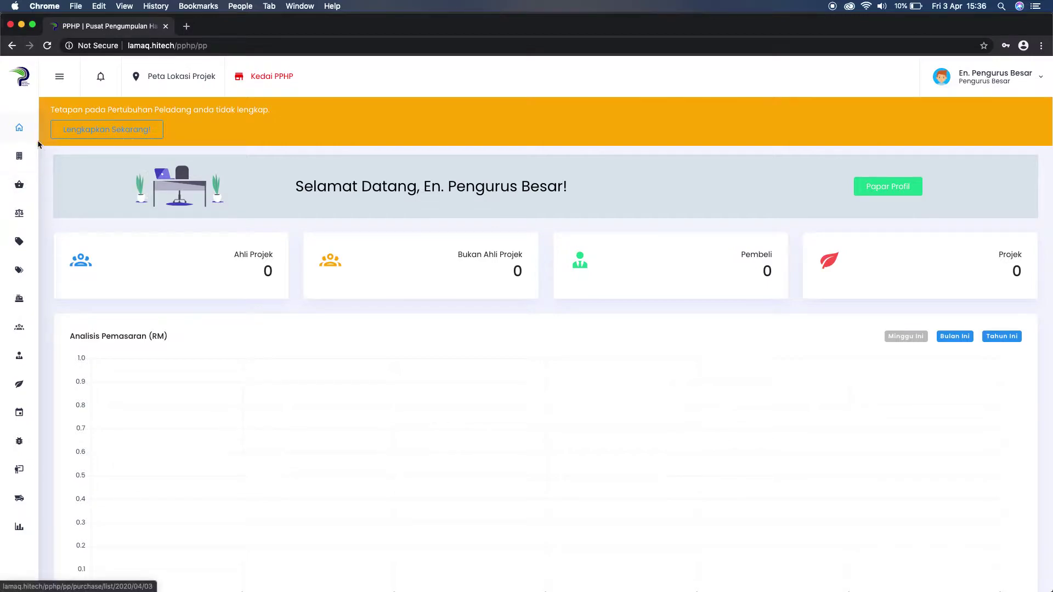
Open the Pertubuhan Peladang page and review the Kuala Langat details and Senarai Pengguna PP list.
click(62, 78)
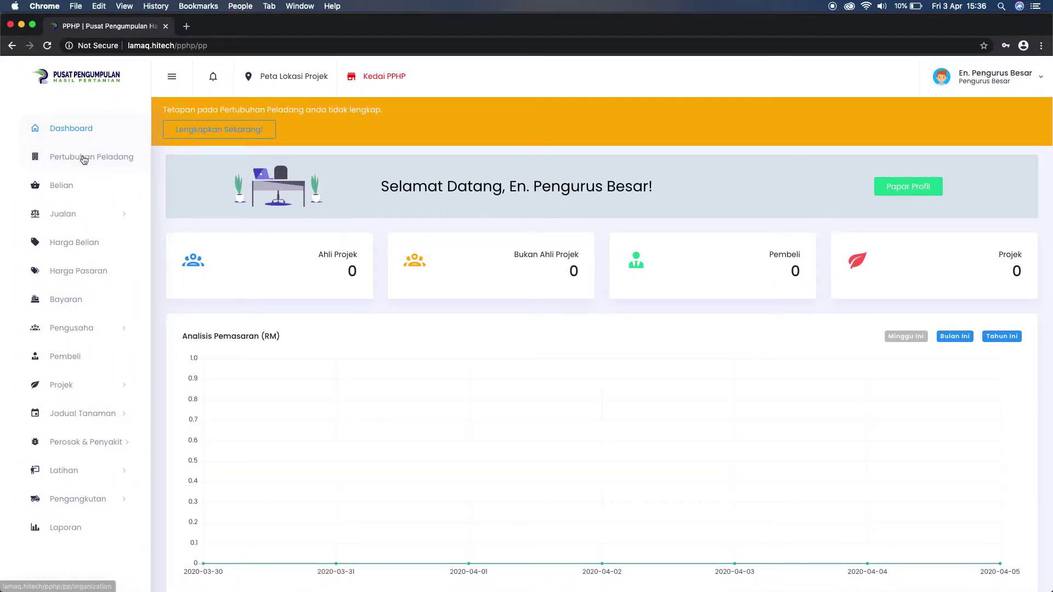
click(83, 158)
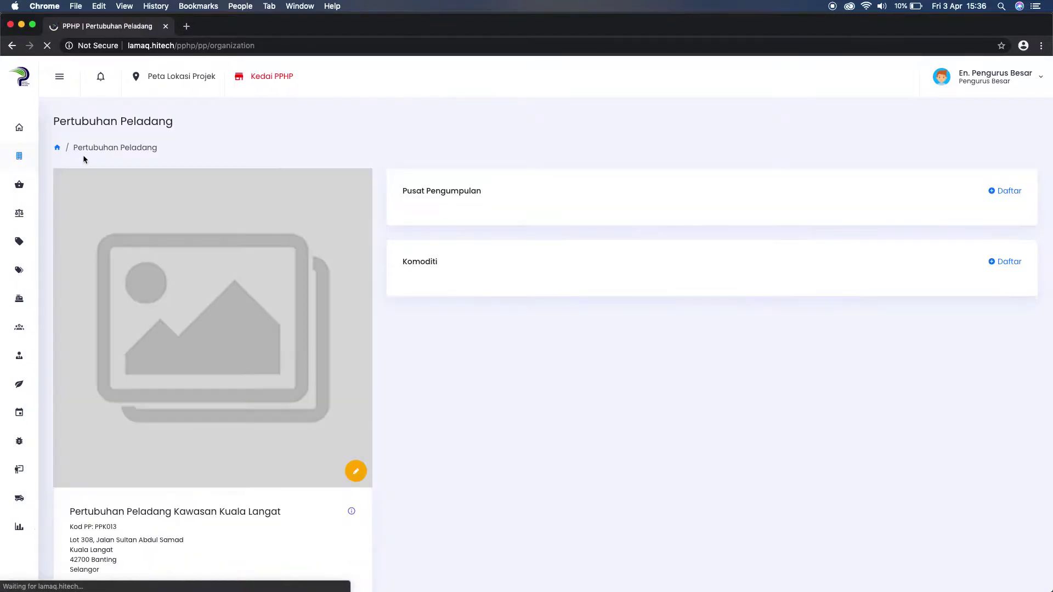
scroll(381, 225, down, 3)
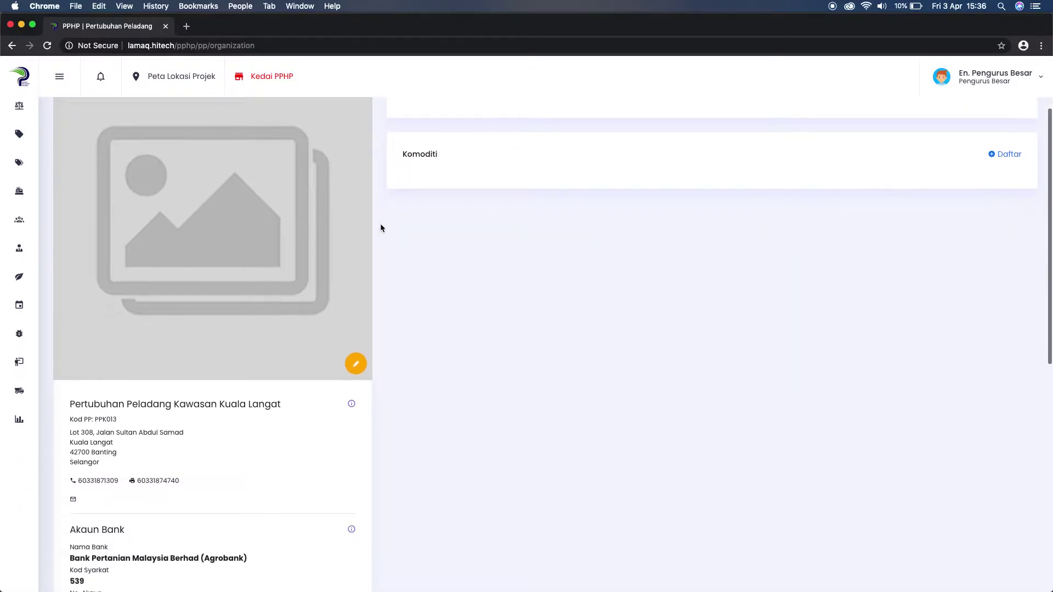
scroll(381, 228, down, 10)
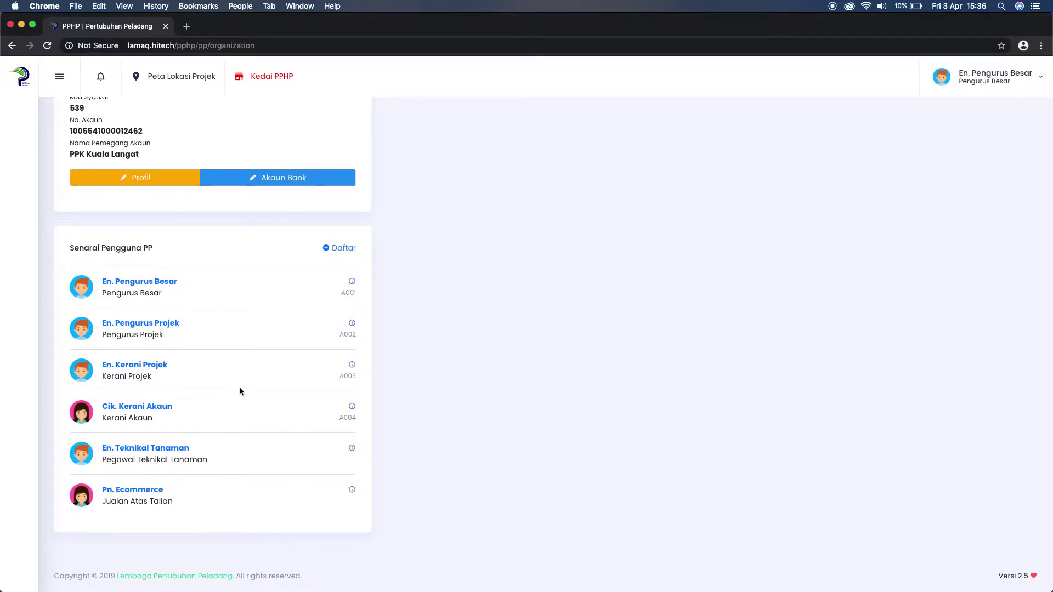
scroll(228, 379, up, 1)
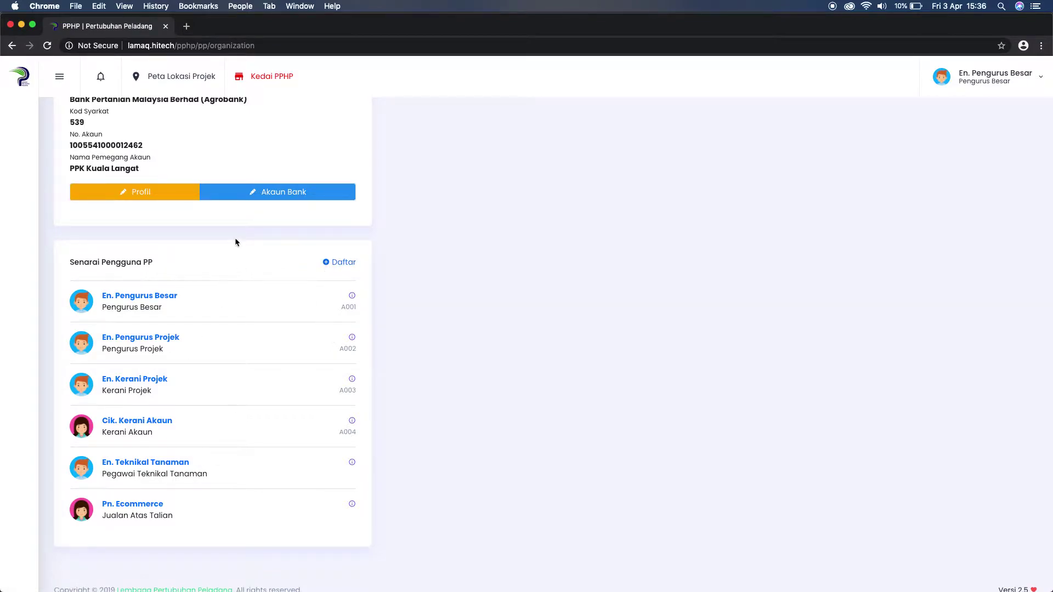
scroll(223, 415, up, 8)
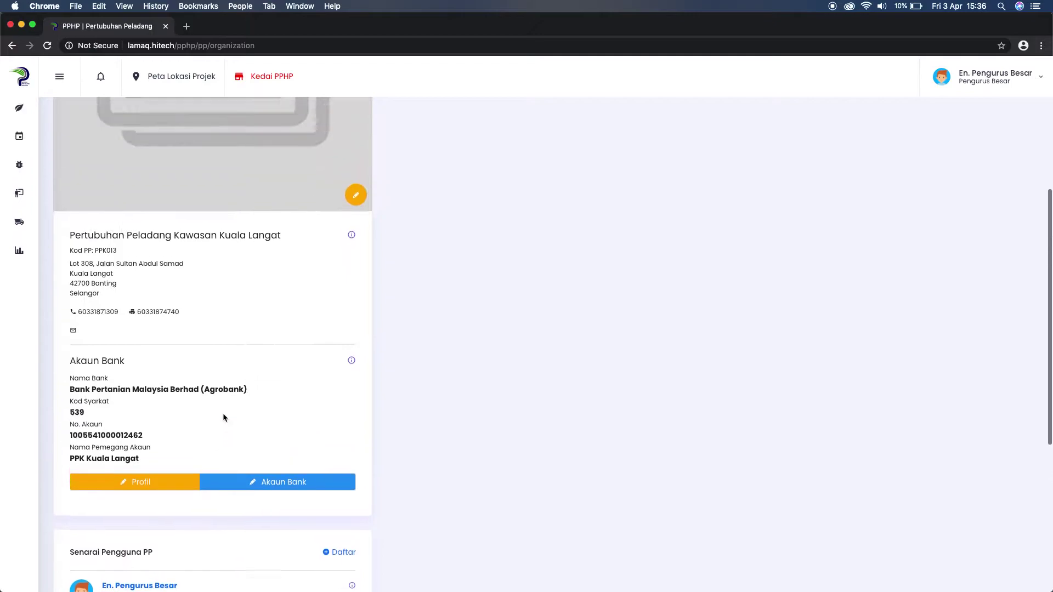
scroll(222, 413, up, 3)
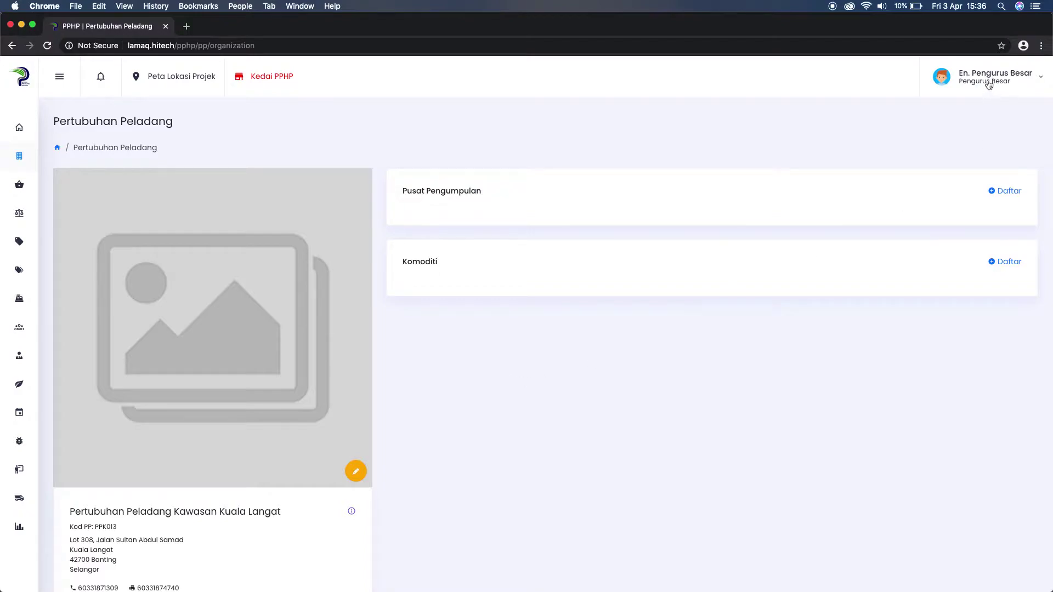
scroll(982, 90, down, 1)
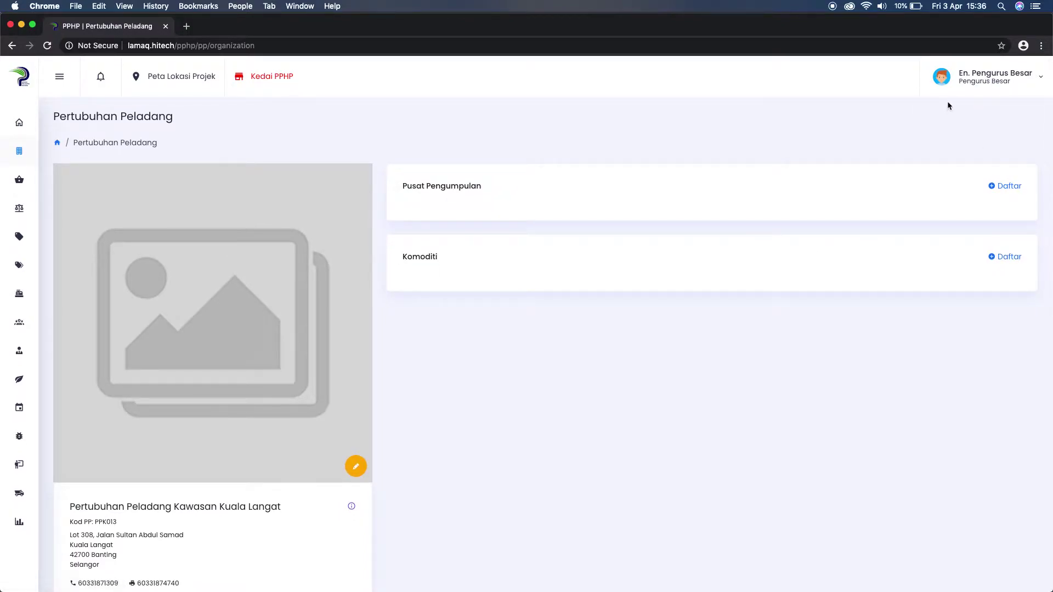
click(982, 82)
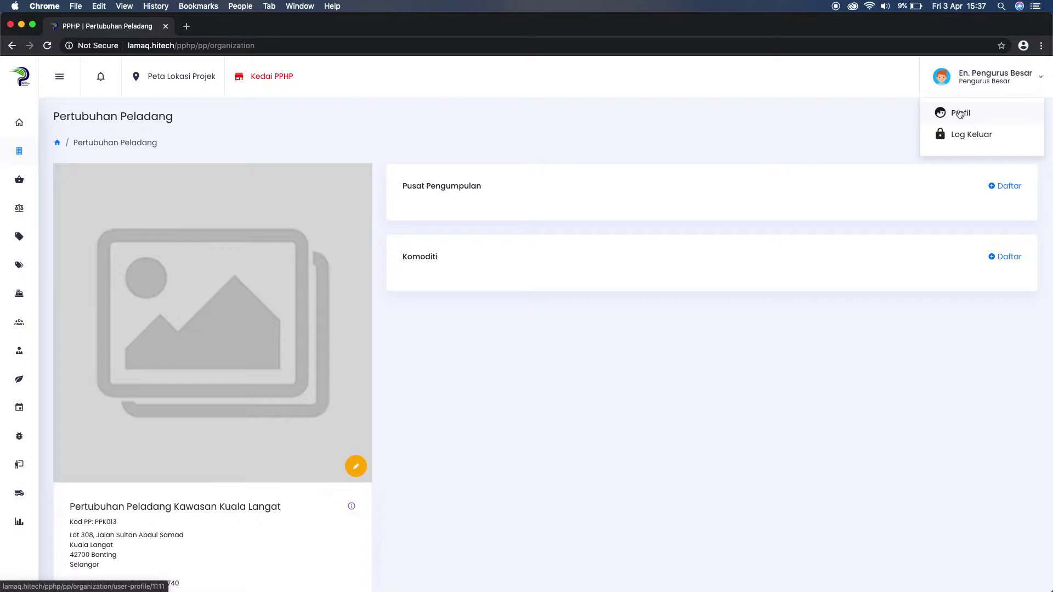
Open the admin's Profil page, point out the phone number and X01 grade, and open Kemaskini Profil.
click(960, 114)
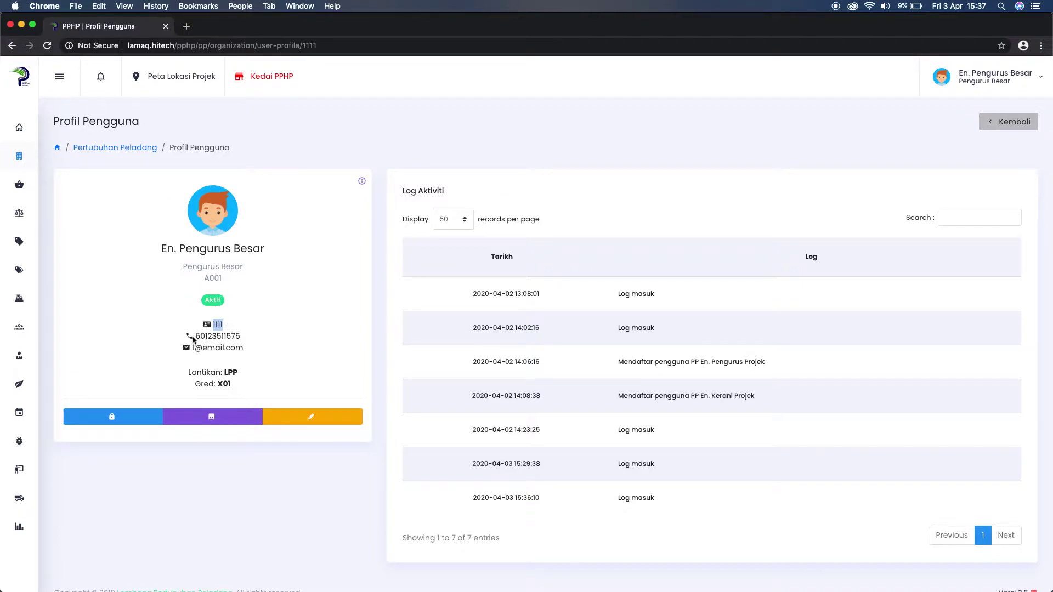
drag(194, 336, 241, 337)
click(208, 350)
drag(218, 384, 242, 387)
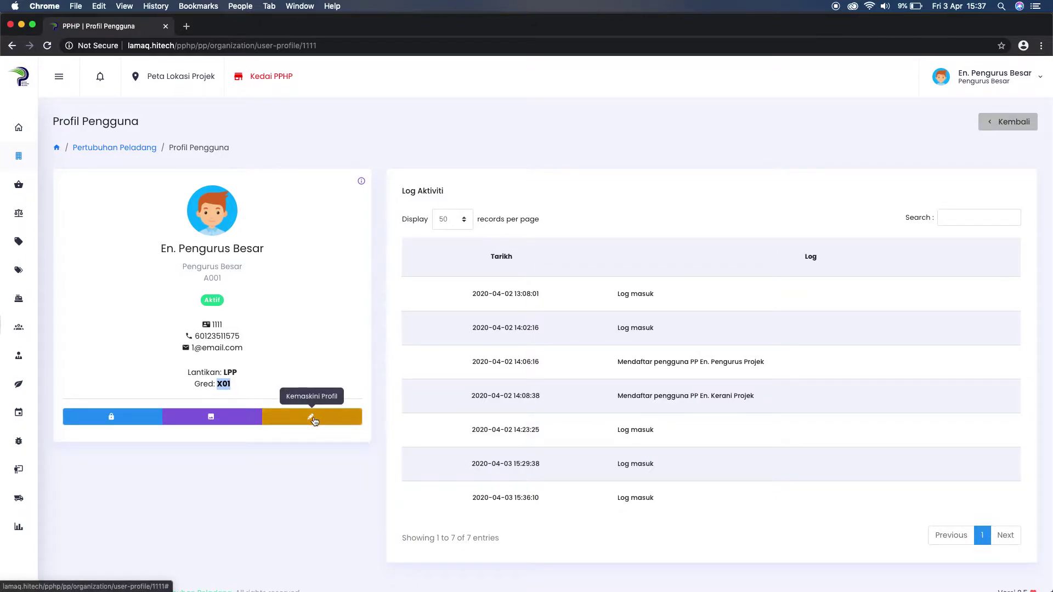
scroll(312, 420, down, 1)
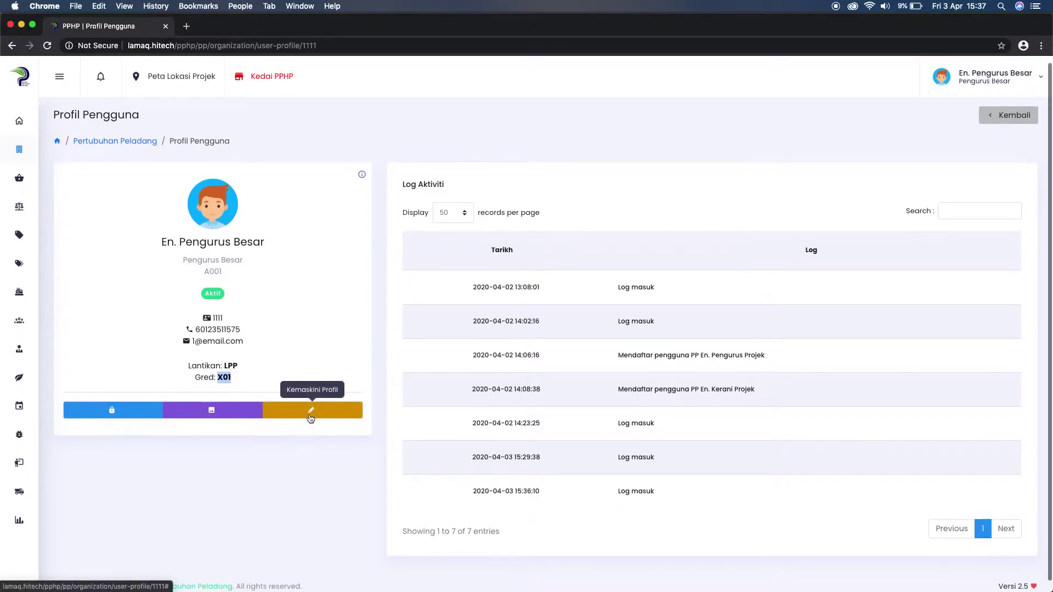
click(311, 419)
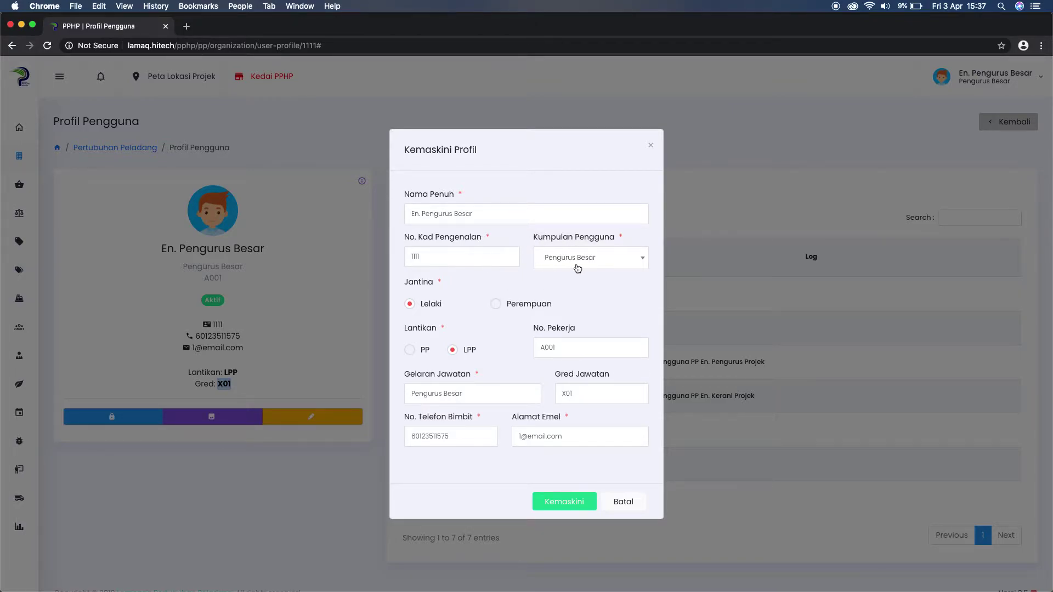
Inspect the Kumpulan Pengguna options in the edit form, leaving the group unchanged.
click(567, 262)
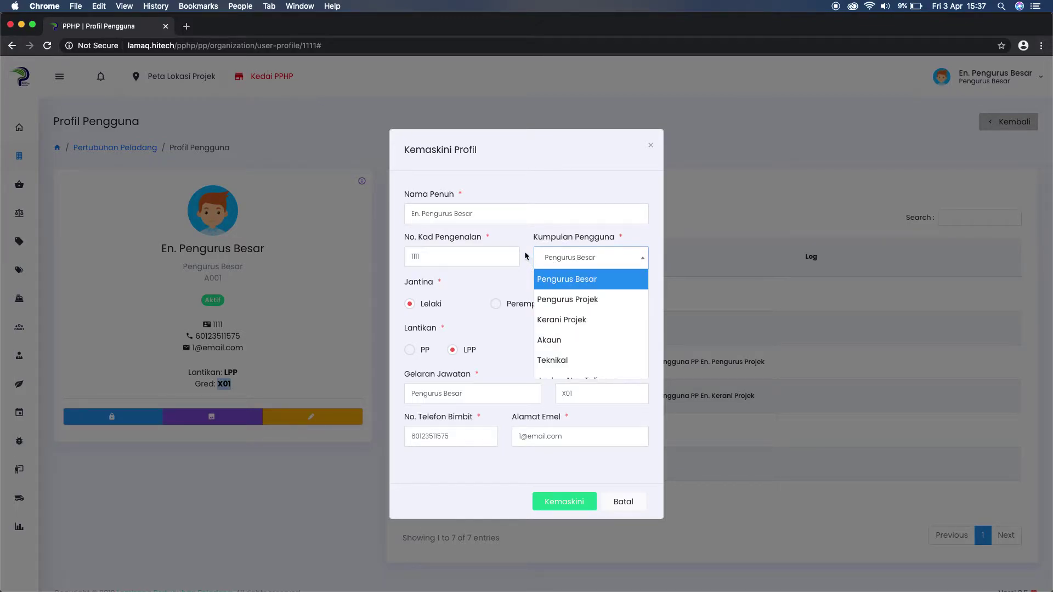
click(526, 257)
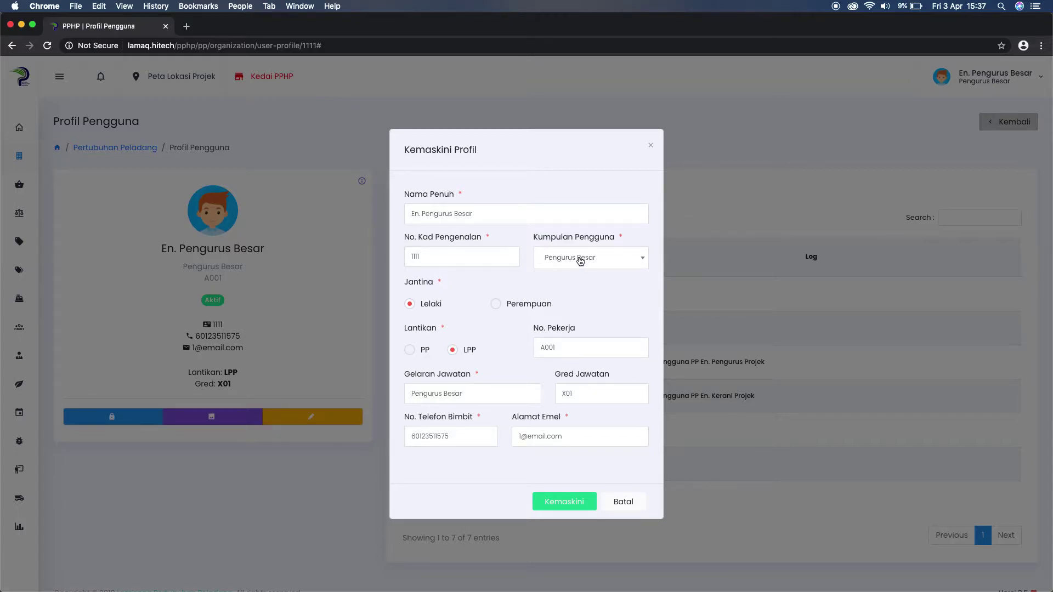
click(581, 261)
drag(535, 237, 575, 236)
click(590, 237)
Change the Alamat Emel field to the new e-mail address and save with Kemaskini.
click(522, 436)
key(Delete)
text(xxx)
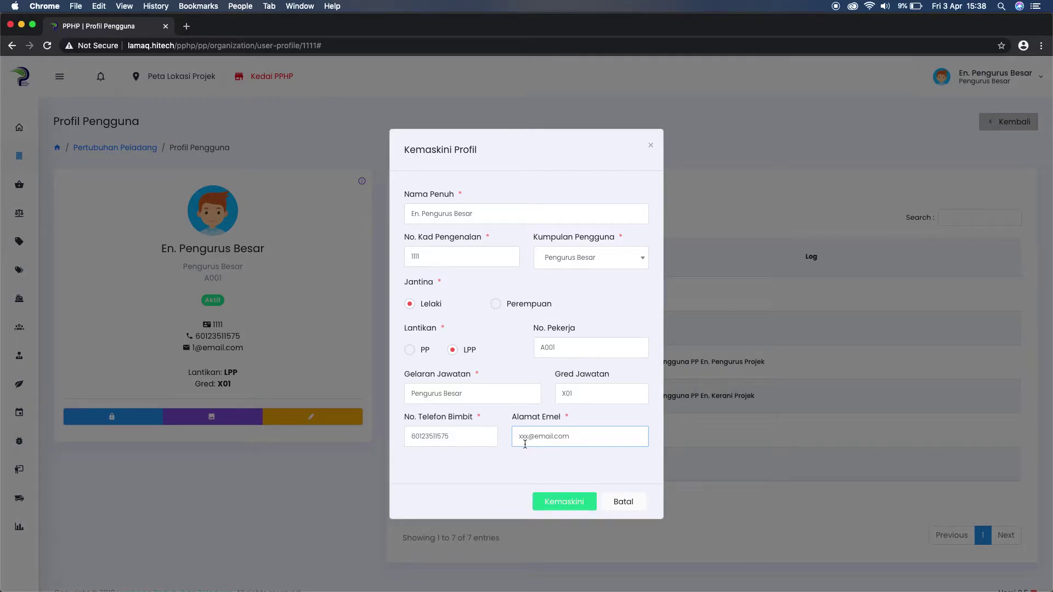
click(560, 503)
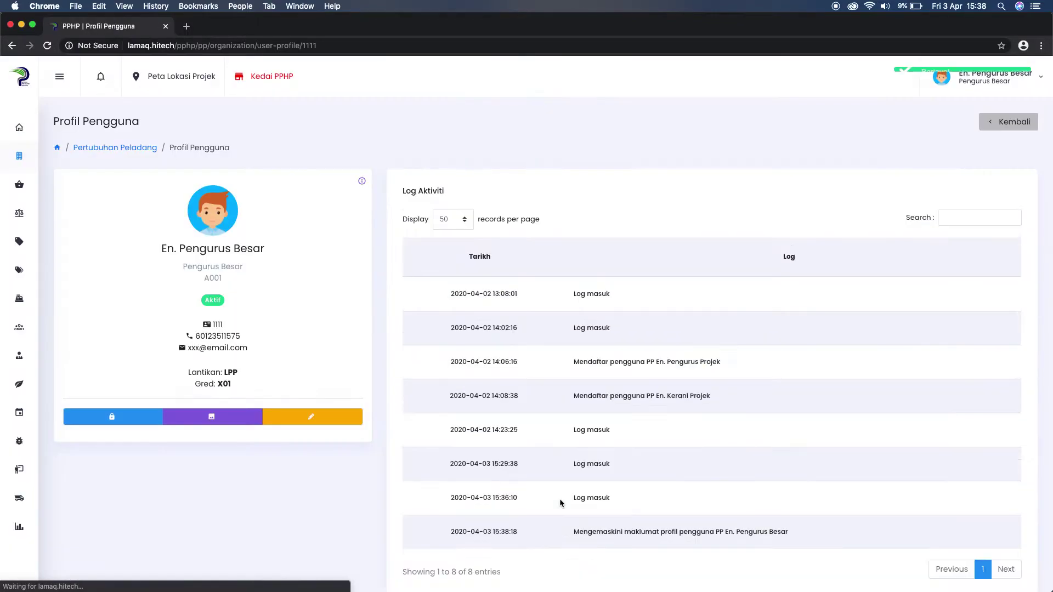
Point out the new e-mail on the profile card, then return to the Pertubuhan Peladang page.
drag(188, 349, 253, 346)
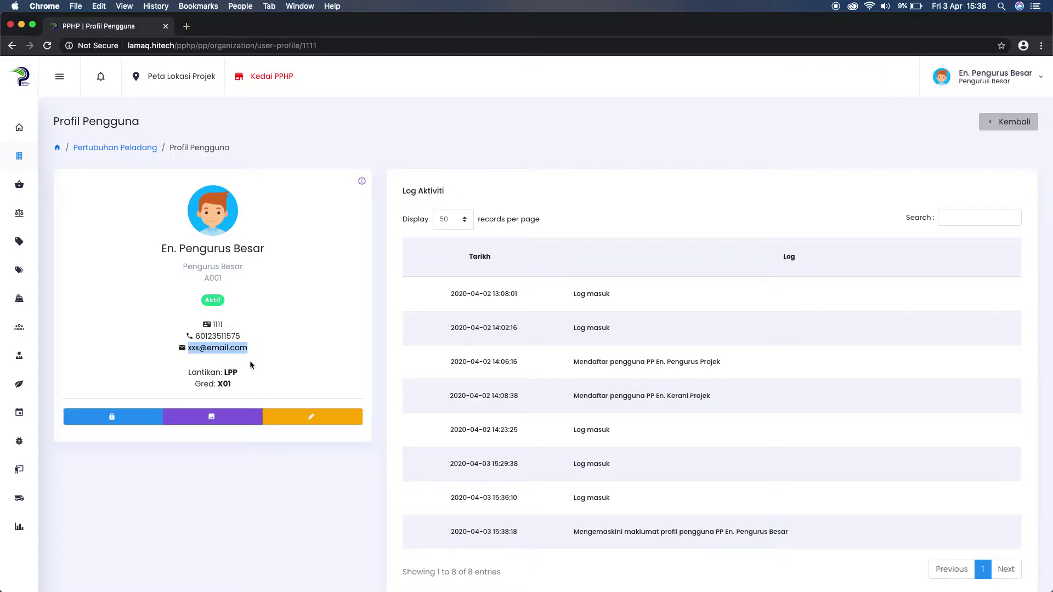
click(250, 364)
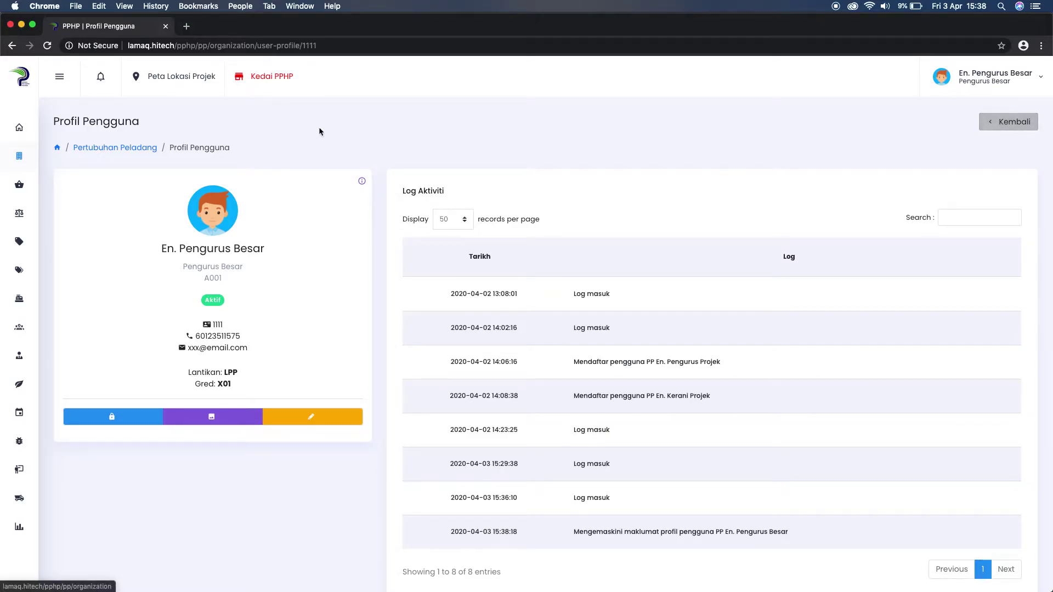
click(103, 153)
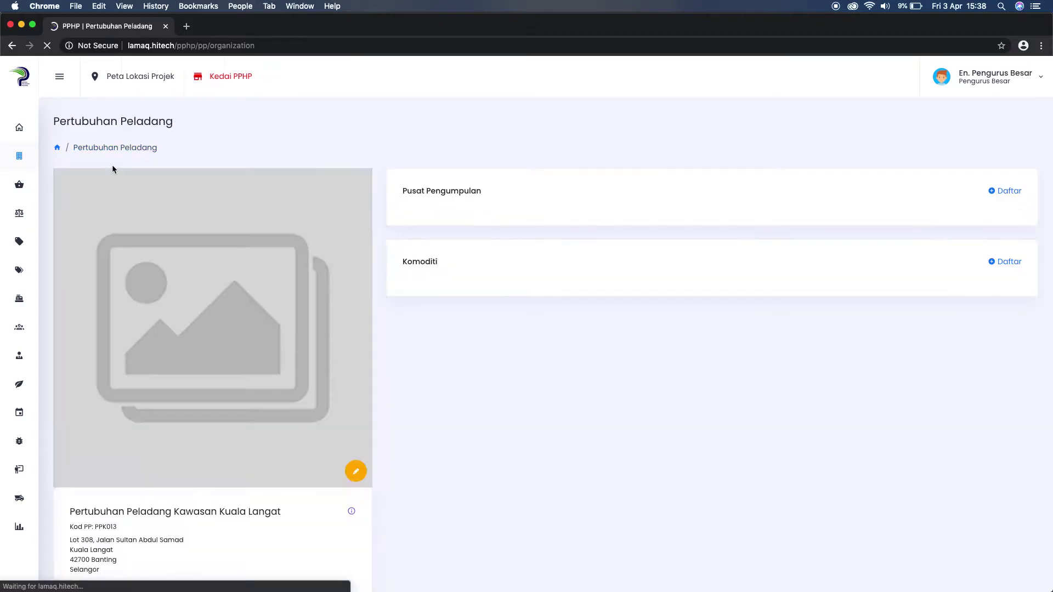
scroll(367, 303, down, 3)
scroll(370, 306, down, 1)
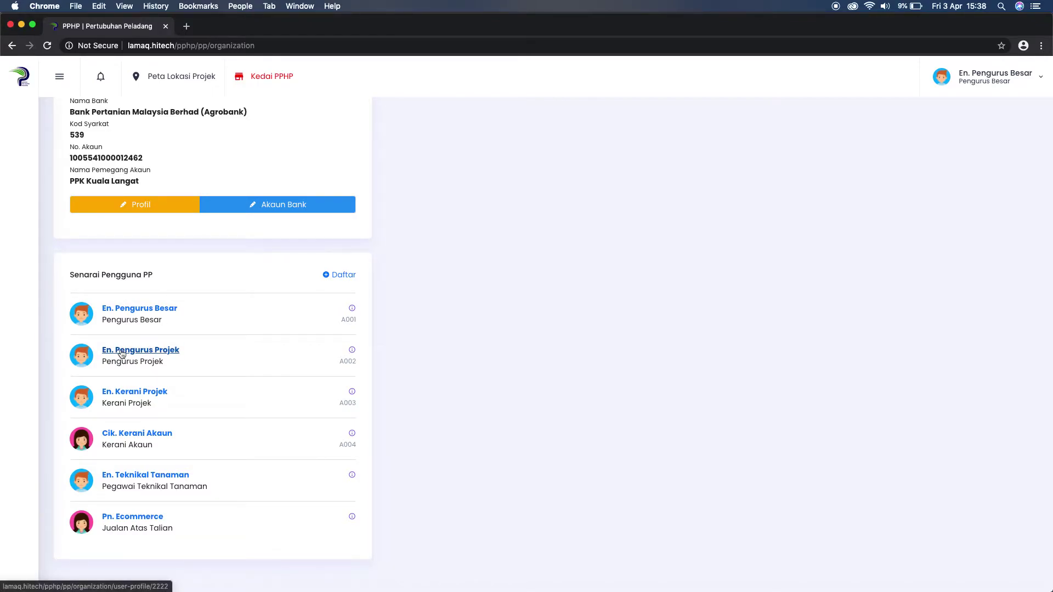
click(122, 354)
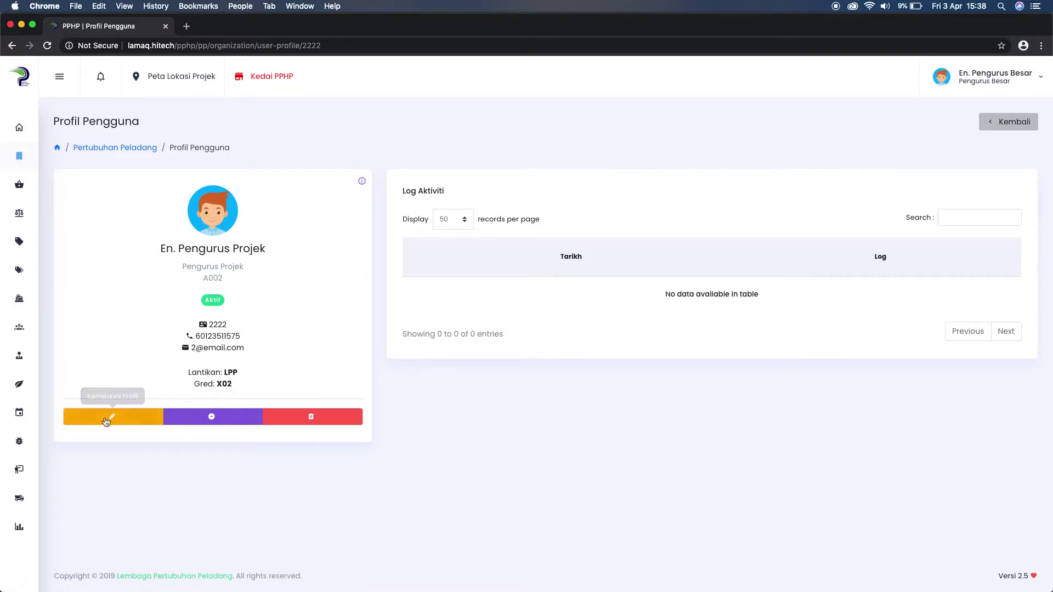
drag(160, 248, 243, 252)
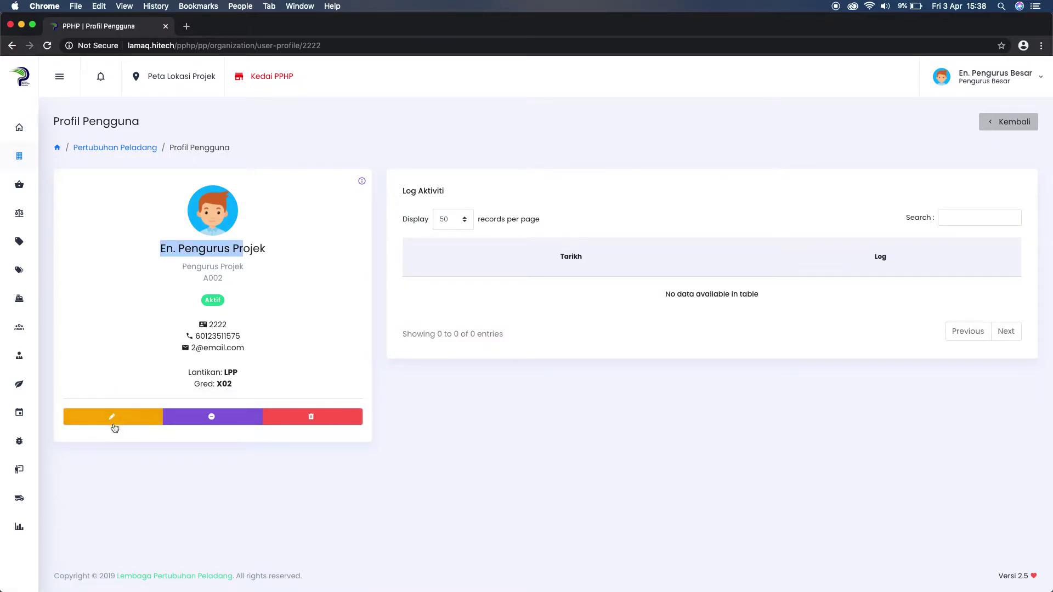
click(113, 417)
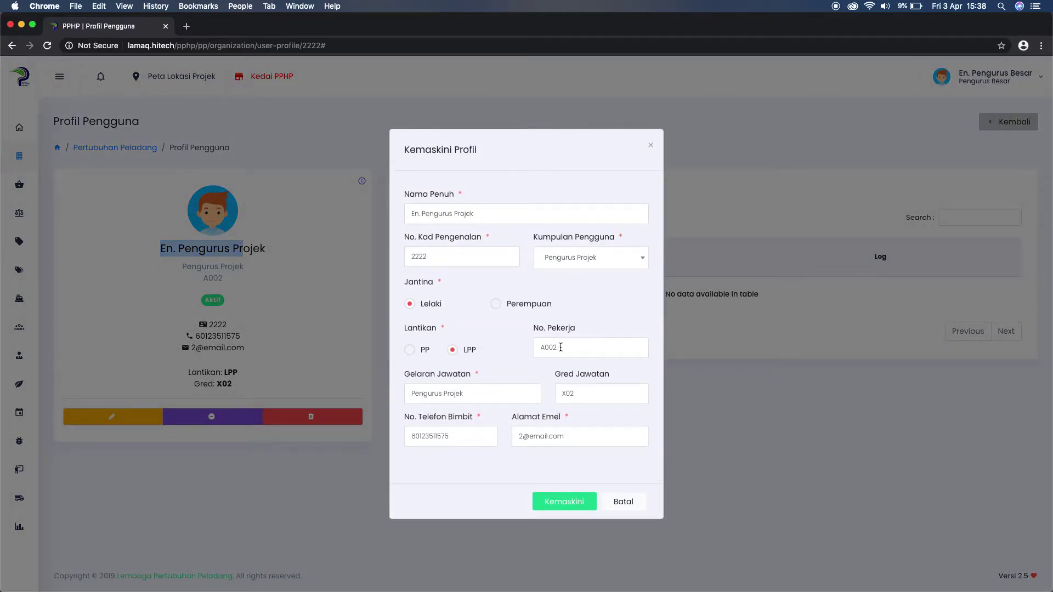
click(576, 264)
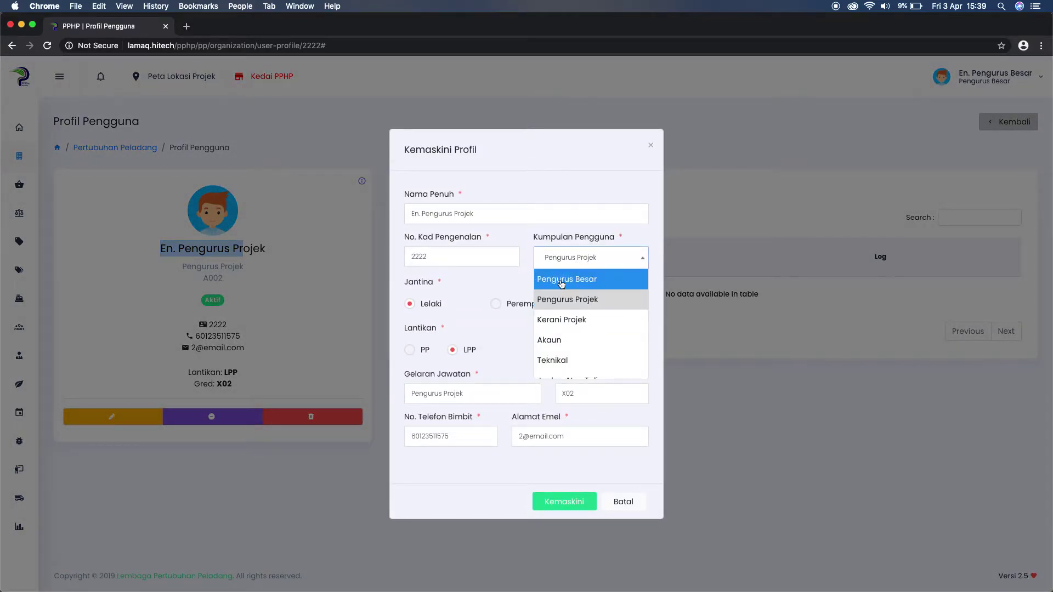
click(622, 501)
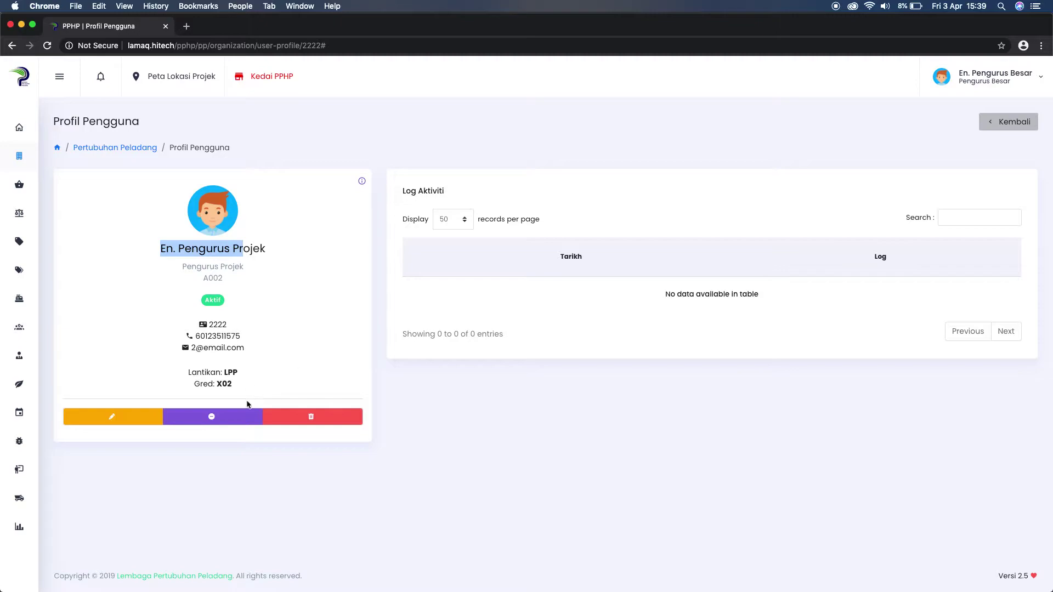
Block En. Pengurus Projek with Sekat and 'Ya, Pasti!', showing the new Disekat status.
click(160, 266)
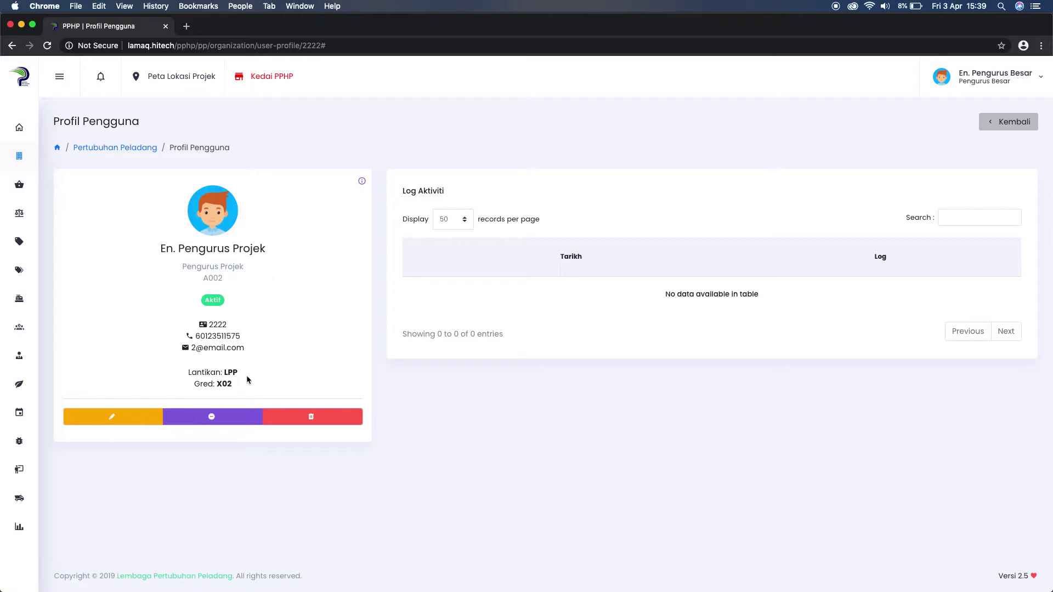
click(218, 419)
drag(445, 333, 613, 332)
click(567, 382)
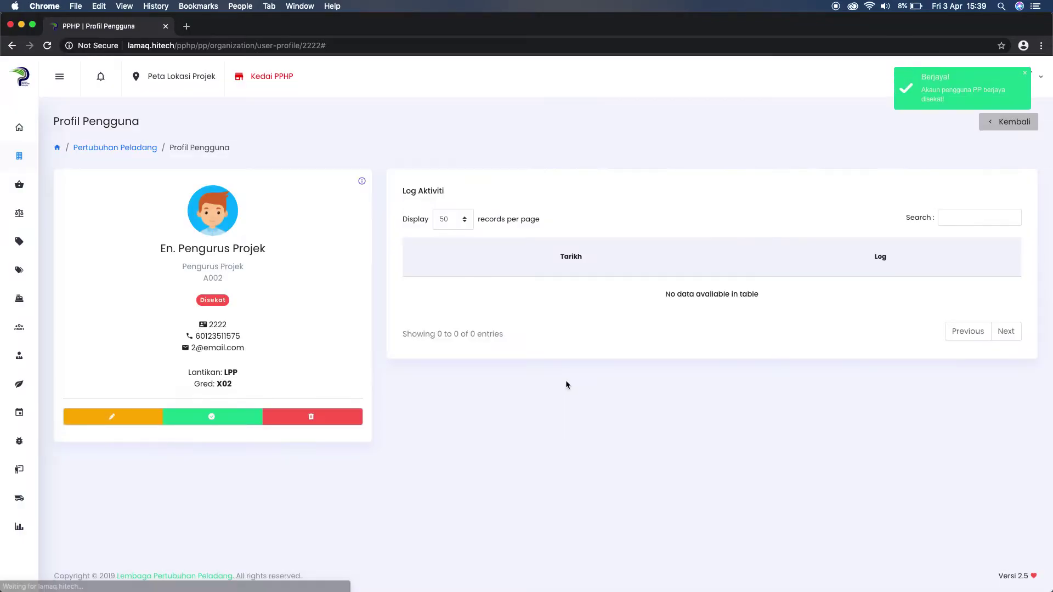
drag(200, 300, 232, 301)
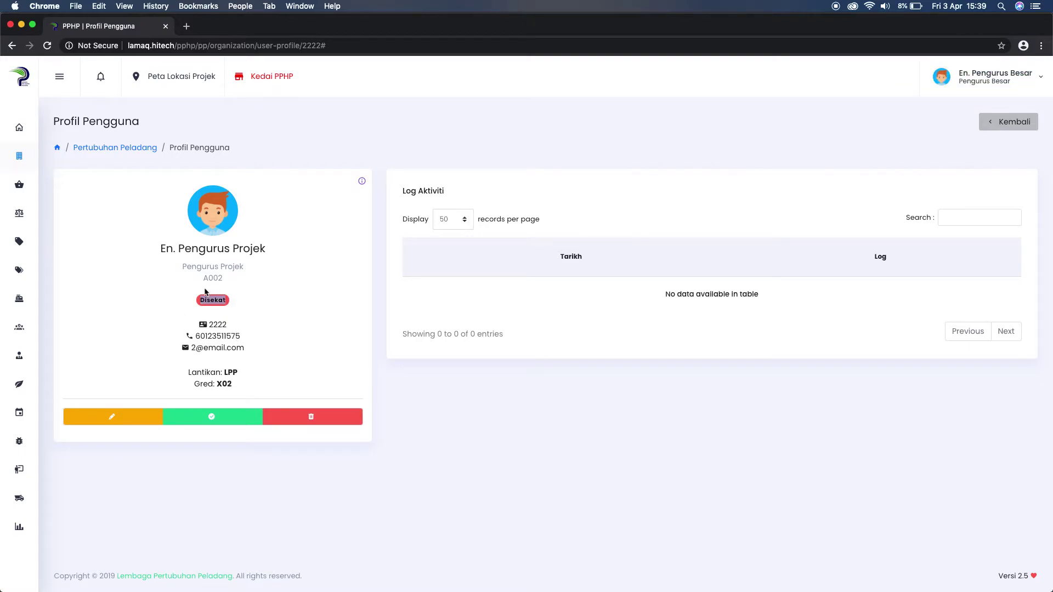
drag(161, 249, 253, 249)
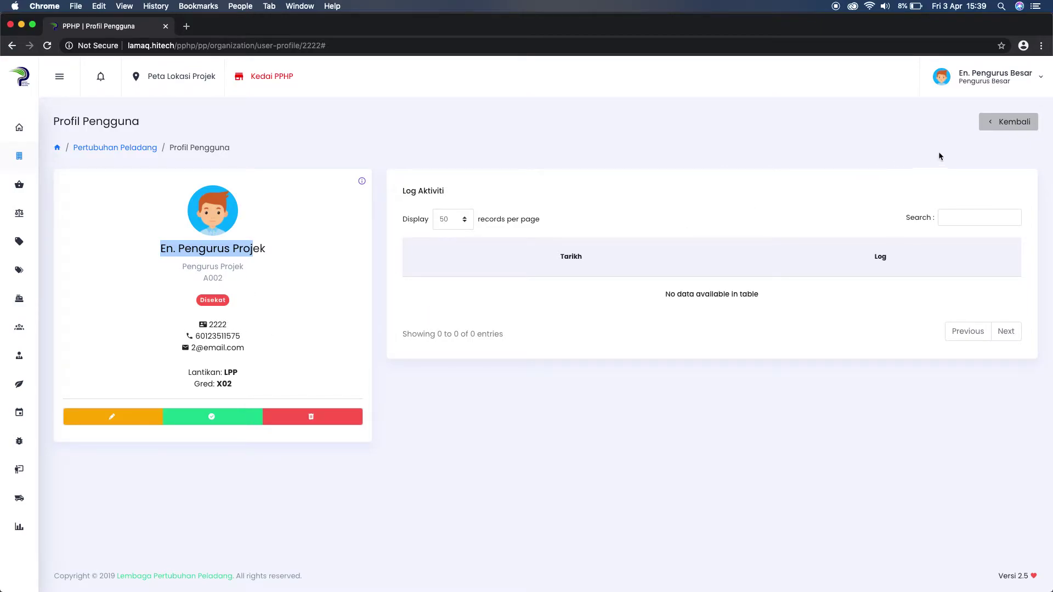
Log out of the admin account and go to the Pengguna PP login page.
click(992, 87)
click(971, 134)
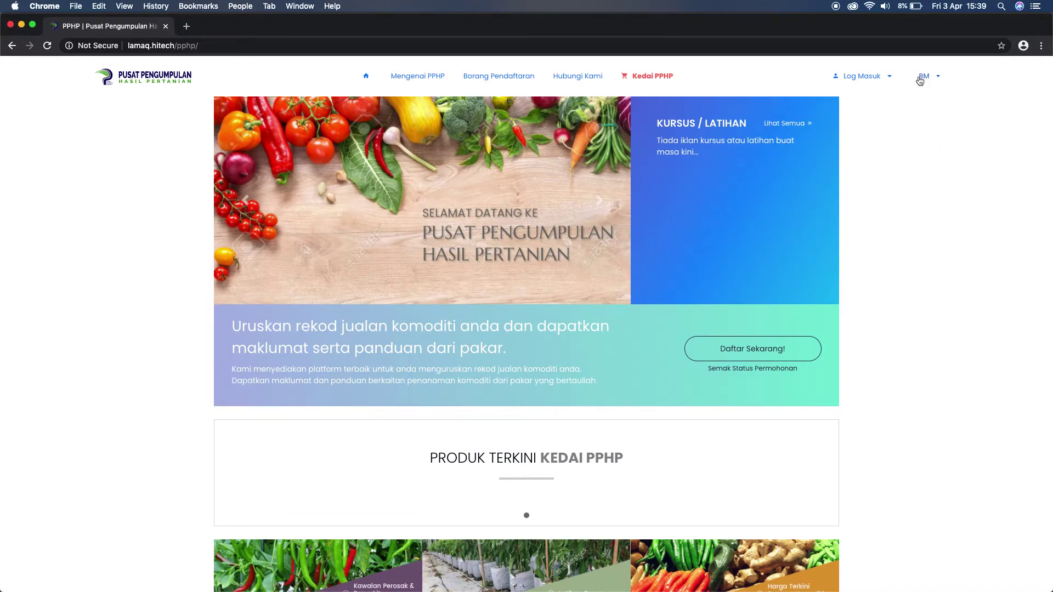
click(875, 80)
click(865, 122)
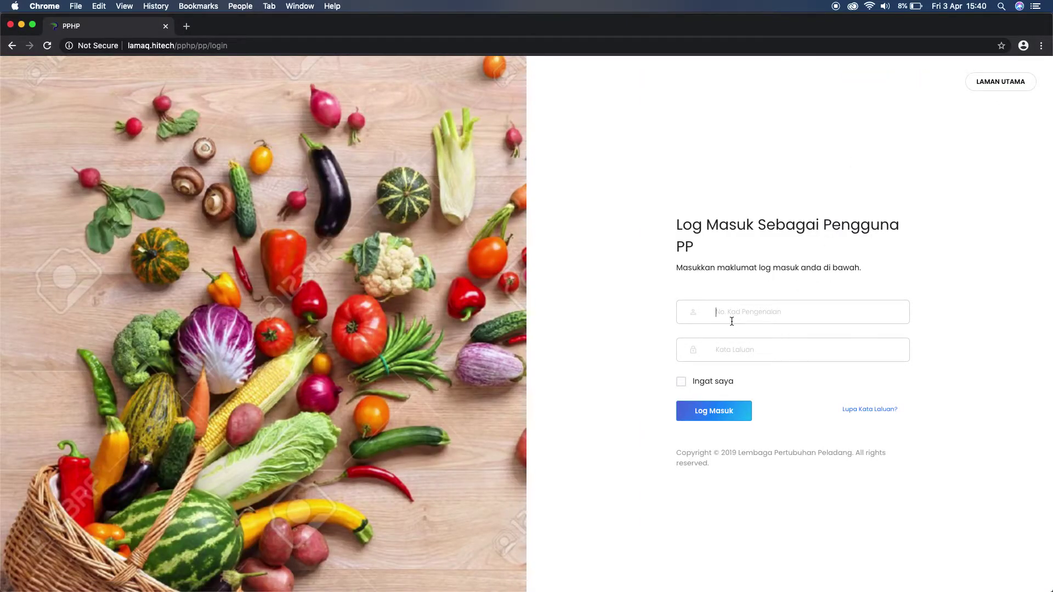
Fill in the blocked user's ID and password on the login form.
click(732, 318)
text(2222)
key(Tab)
text(22)
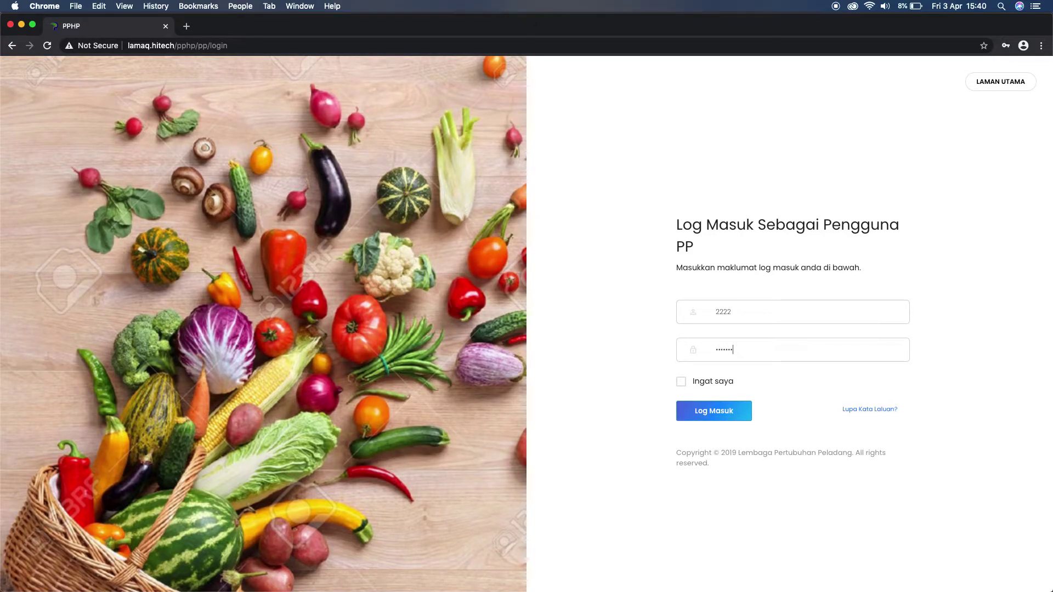
Attempt the blocked login to show 'Akaun anda telah disekat', then enter the admin's ID.
click(708, 411)
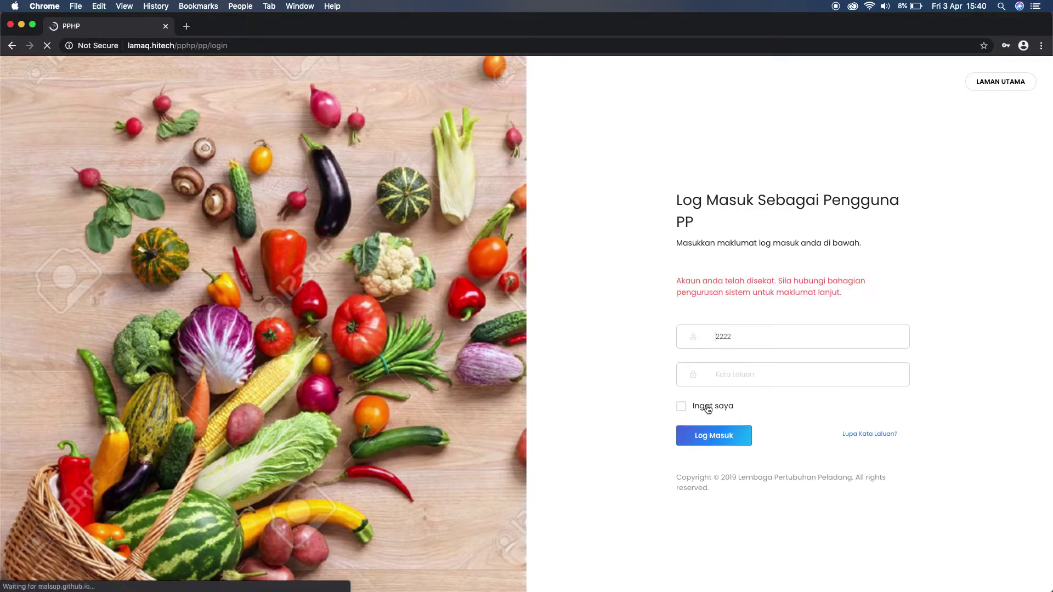
drag(681, 280, 854, 297)
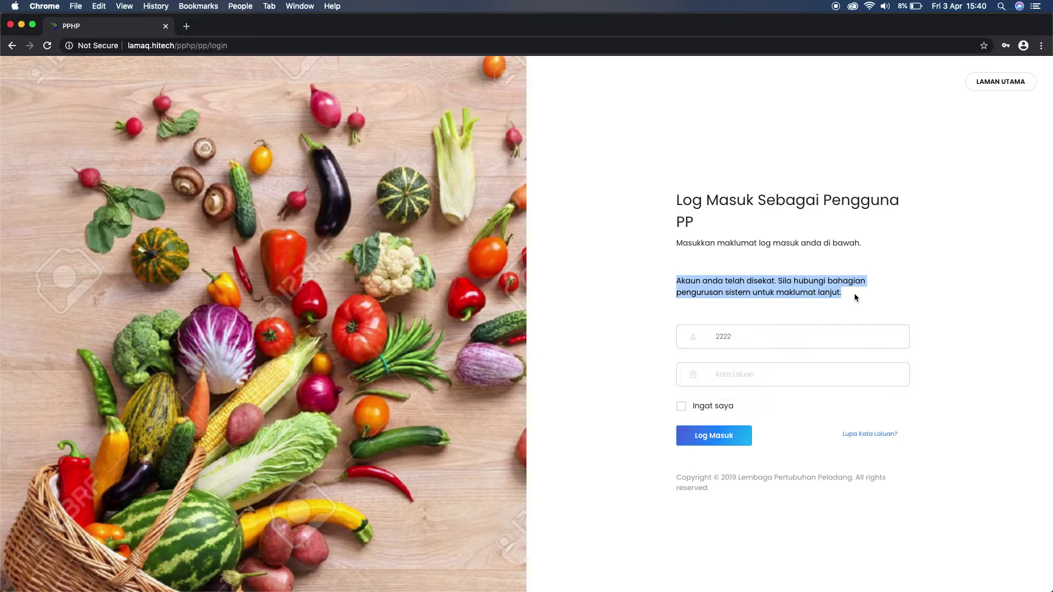
click(700, 286)
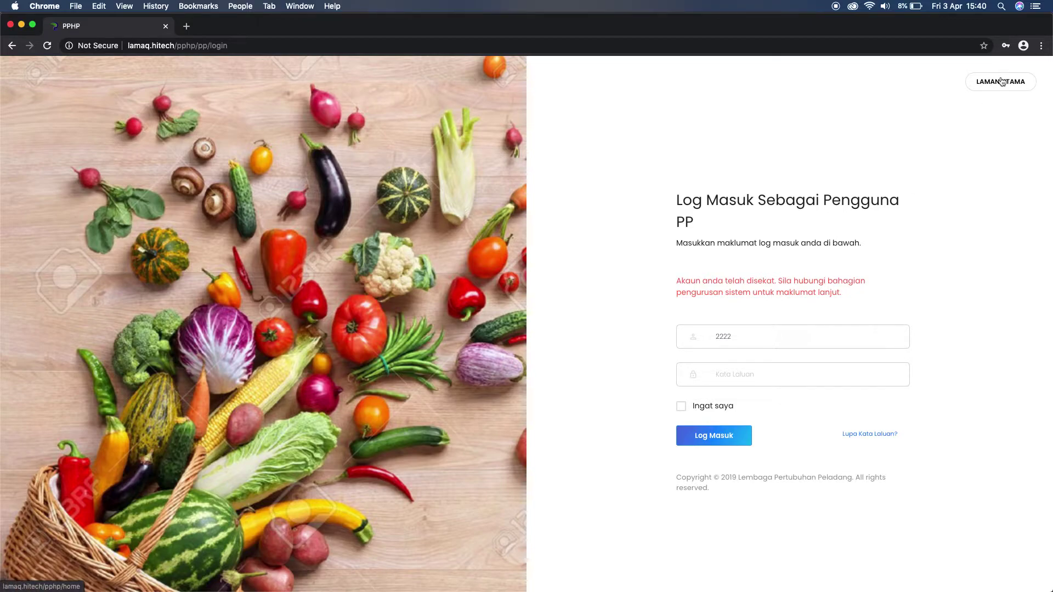
text(1111)
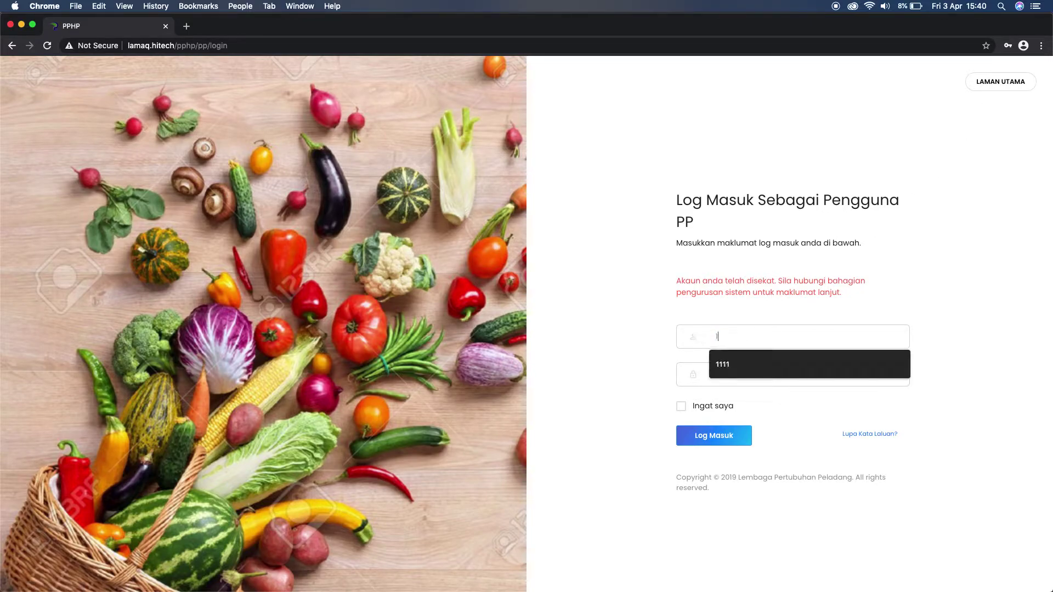
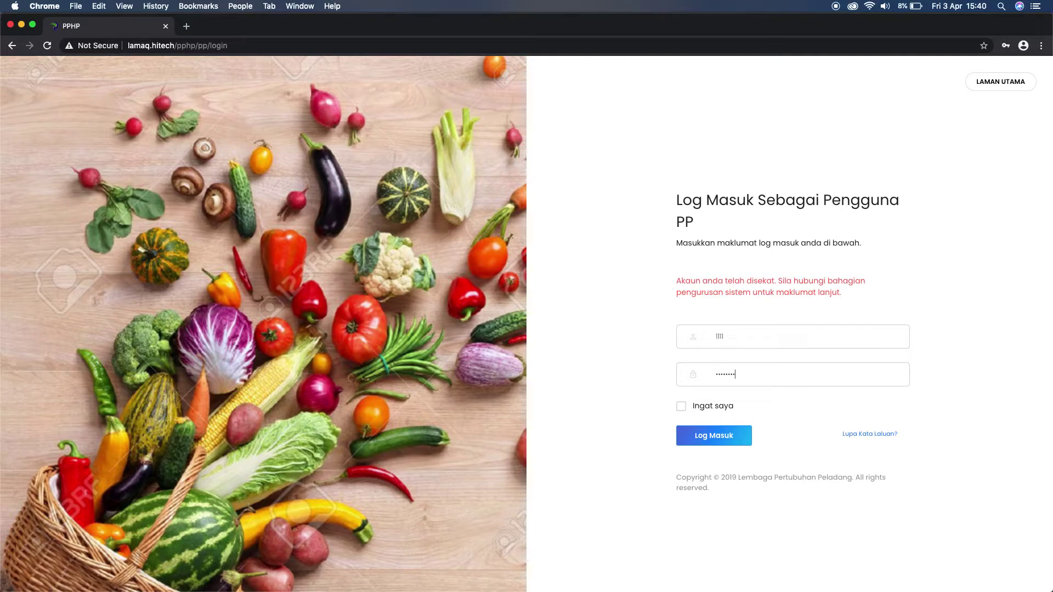
Sign in and open the Pertubuhan Peladang page showing the Kuala Langat details.
click(708, 437)
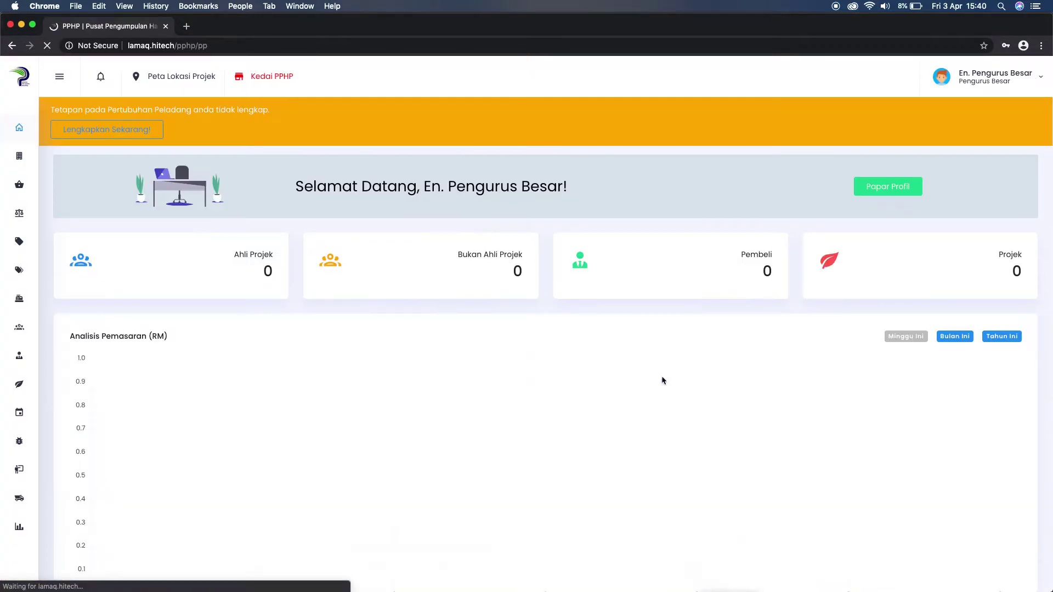
click(60, 78)
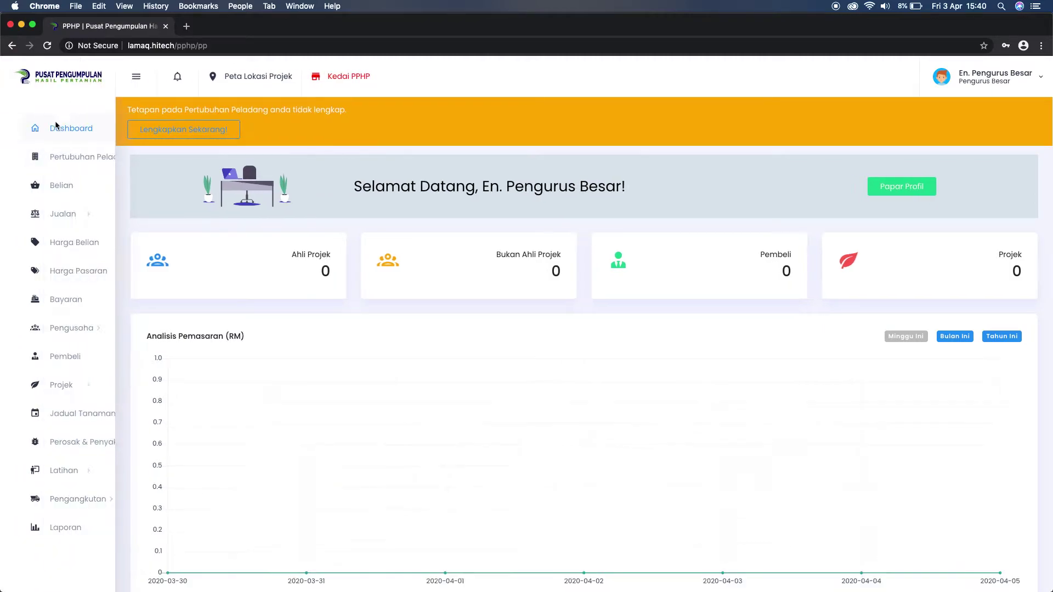
click(82, 157)
scroll(196, 314, down, 4)
scroll(196, 314, down, 7)
Open the blocked Pengurus Projek user's profile and reactivate it with Aktifkan, confirming Ya, Pasti!
click(146, 328)
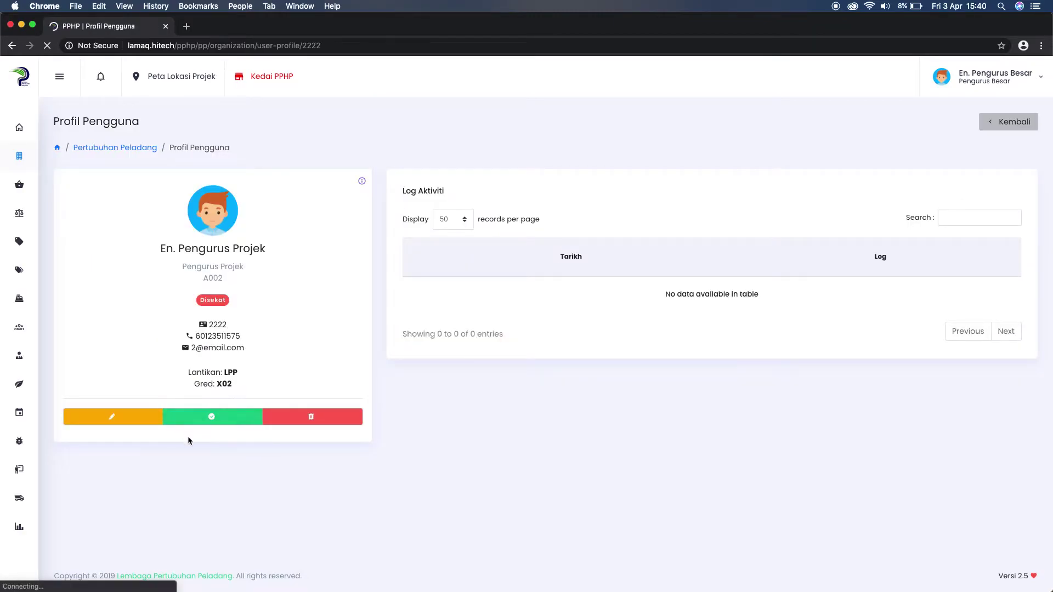
click(236, 367)
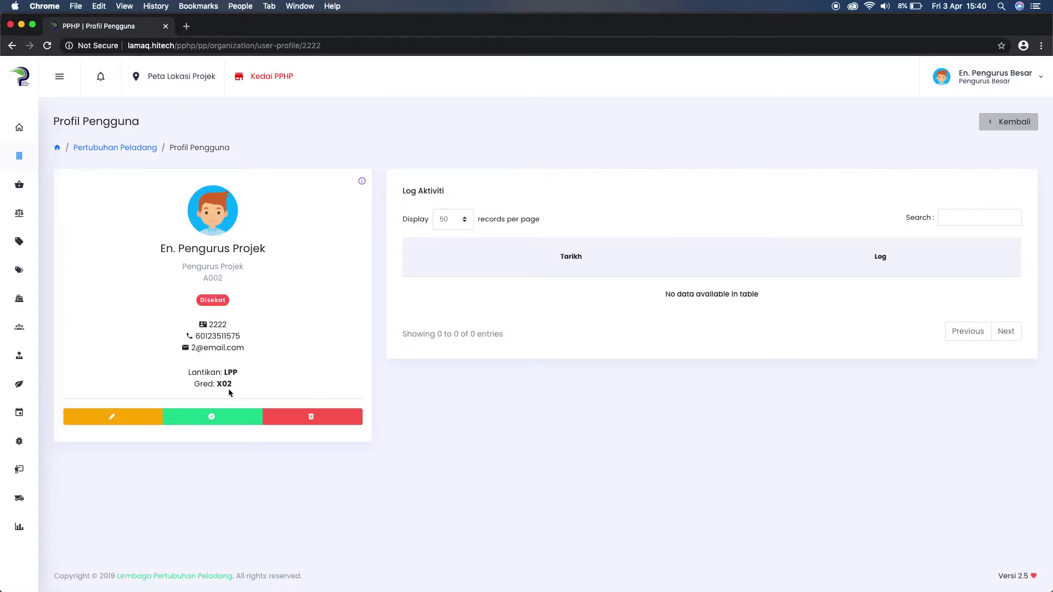
click(211, 422)
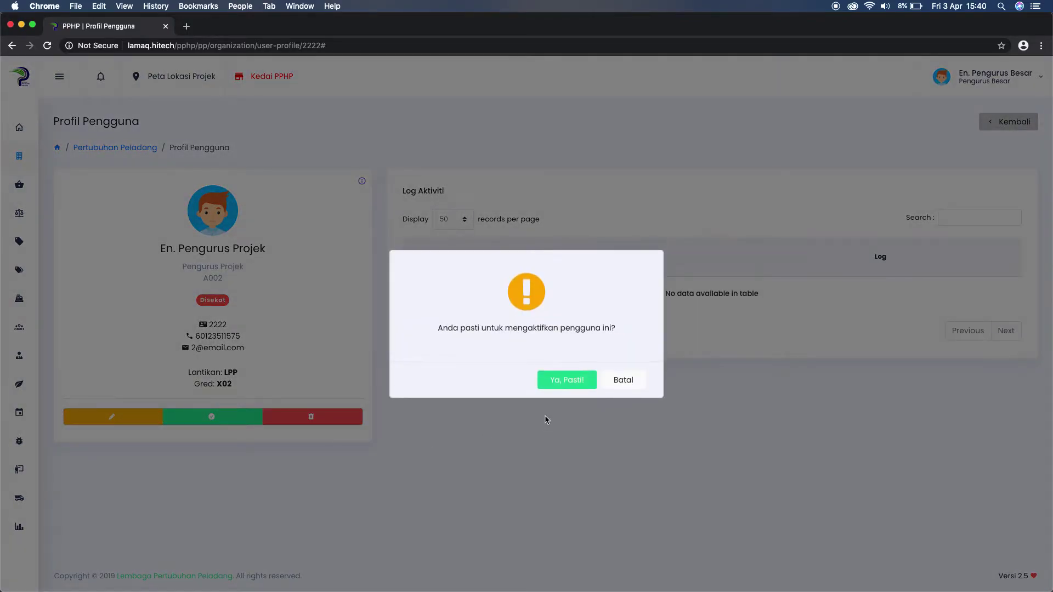
click(559, 382)
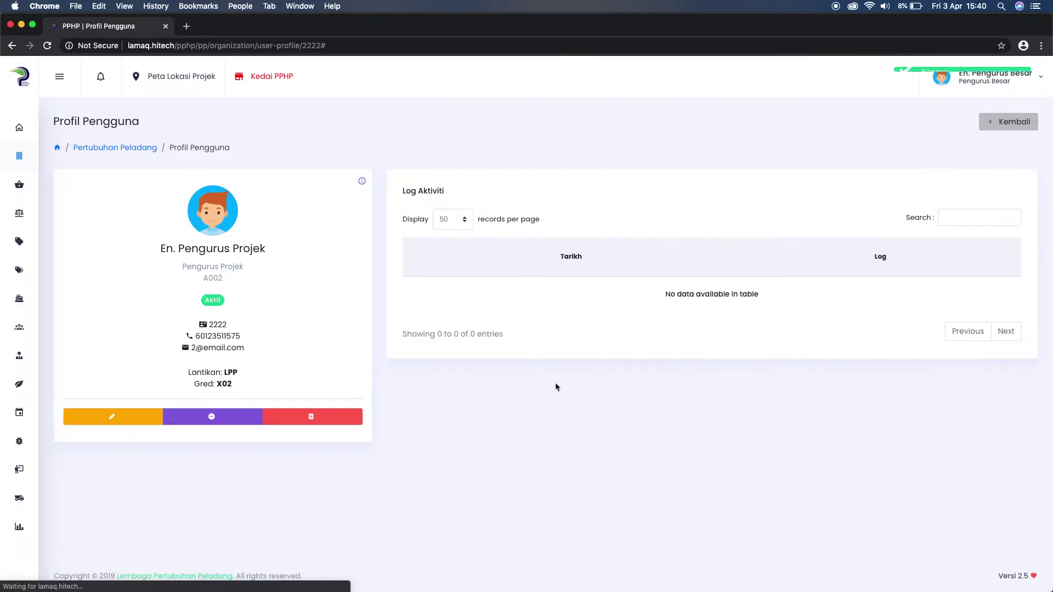
drag(203, 300, 265, 308)
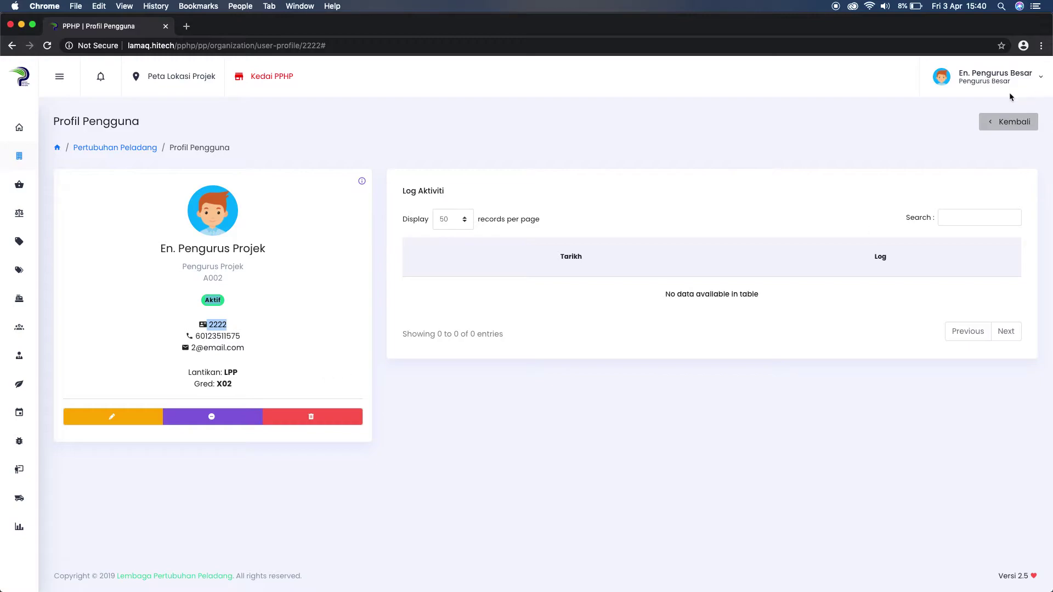
Return to the organisation page, then open the signed-in Pengurus Besar's own Profil page.
click(1009, 122)
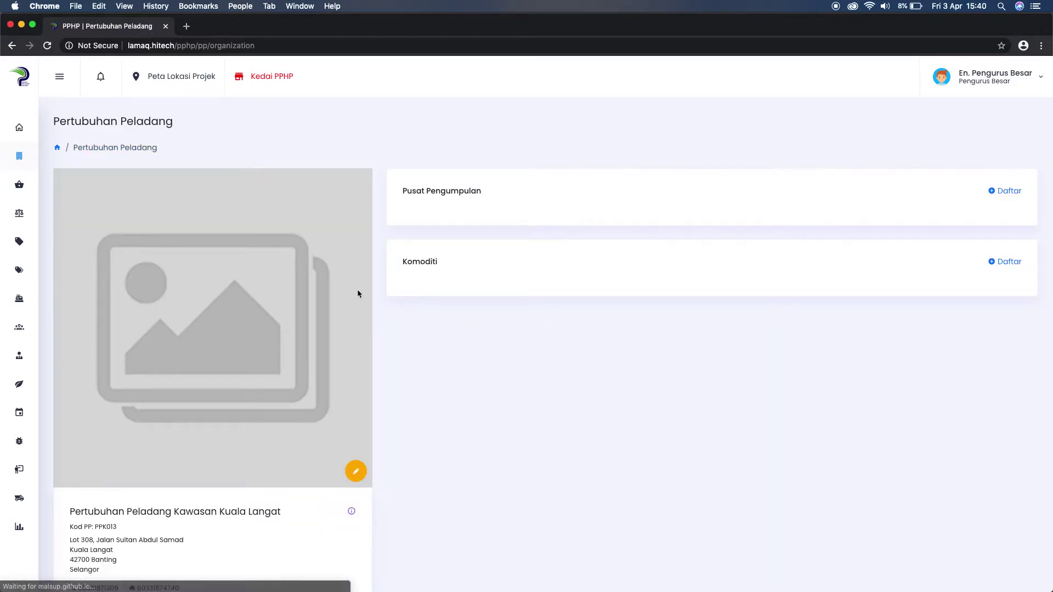
scroll(275, 322, down, 8)
scroll(275, 321, up, 6)
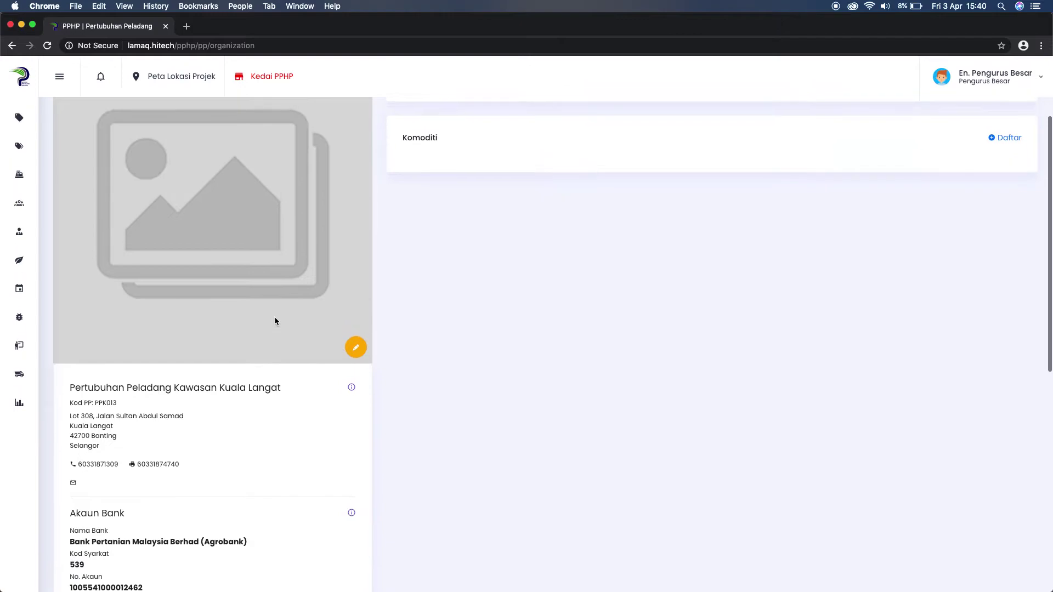
scroll(276, 321, up, 3)
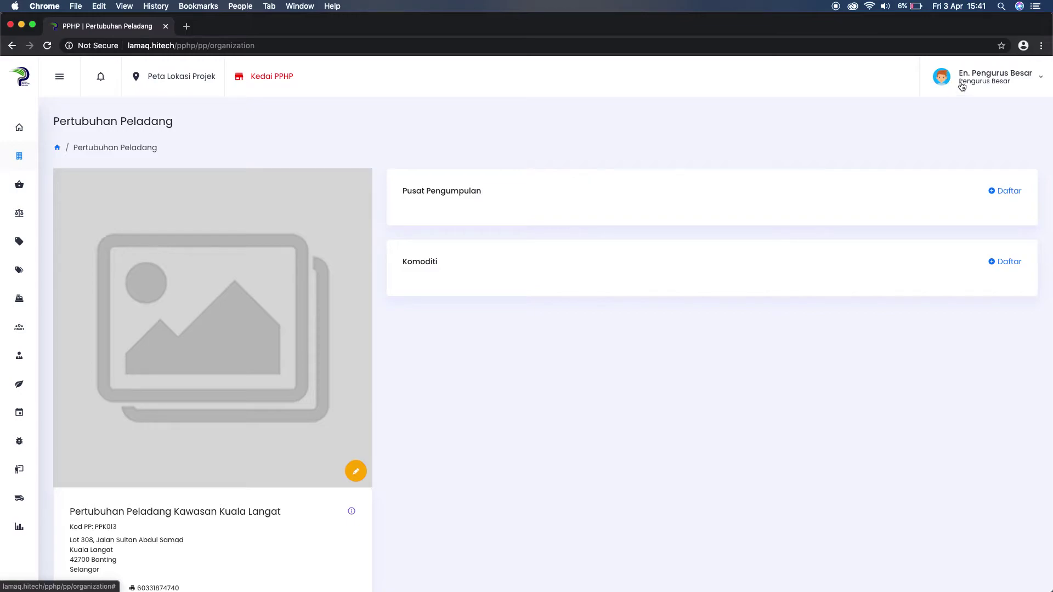
click(999, 78)
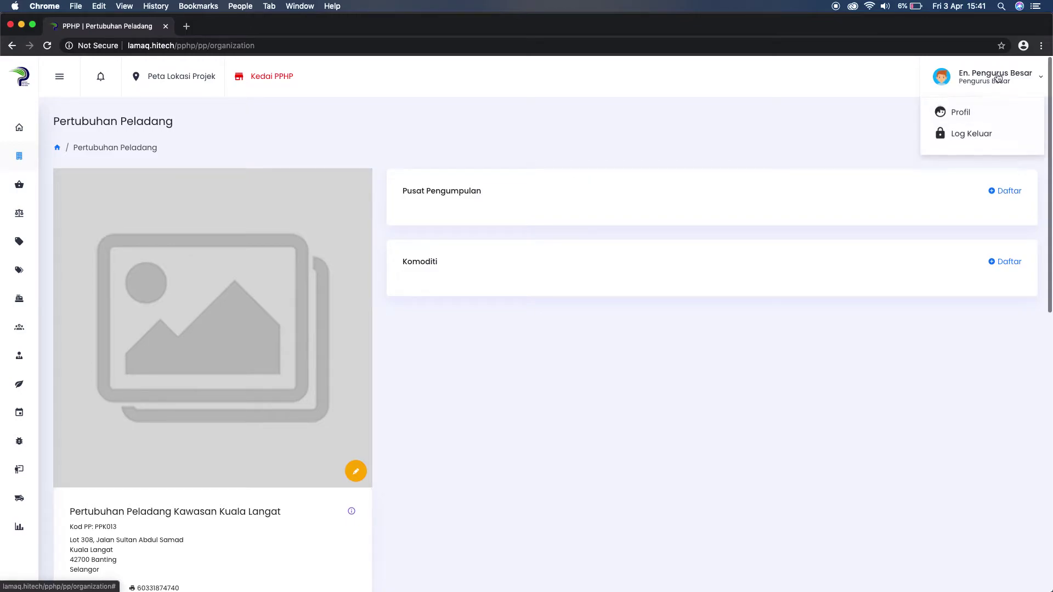
click(966, 113)
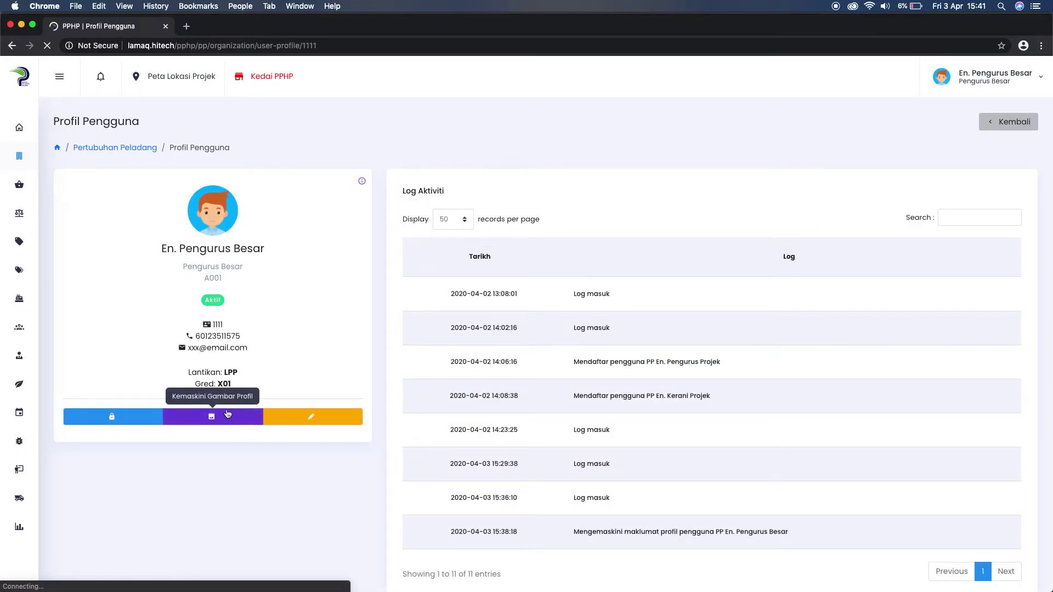
Open the Kemaskini Gambar Profil dialog, then cancel it without choosing a file.
click(224, 420)
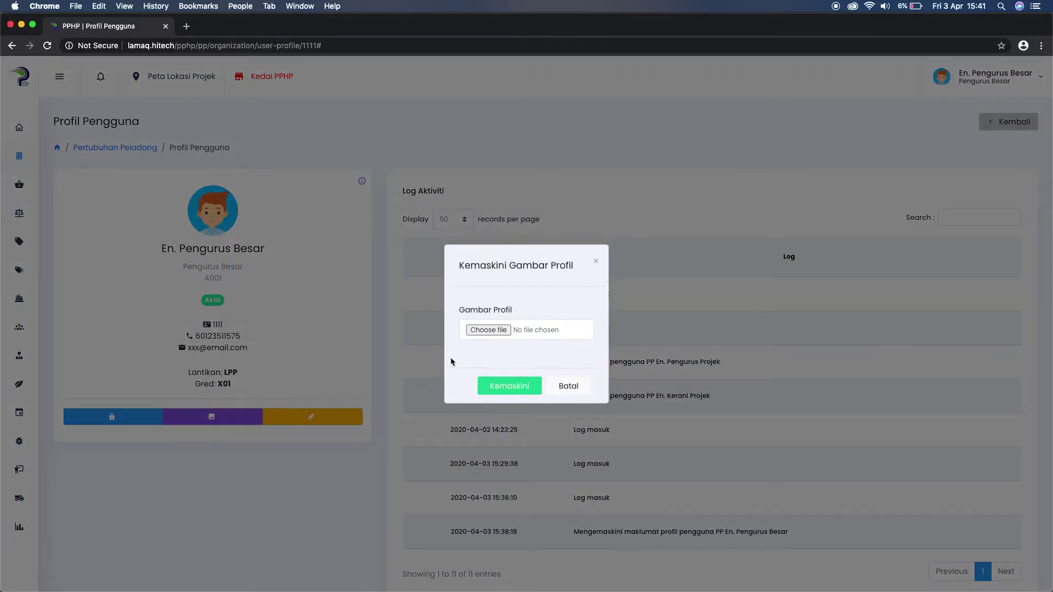
click(490, 330)
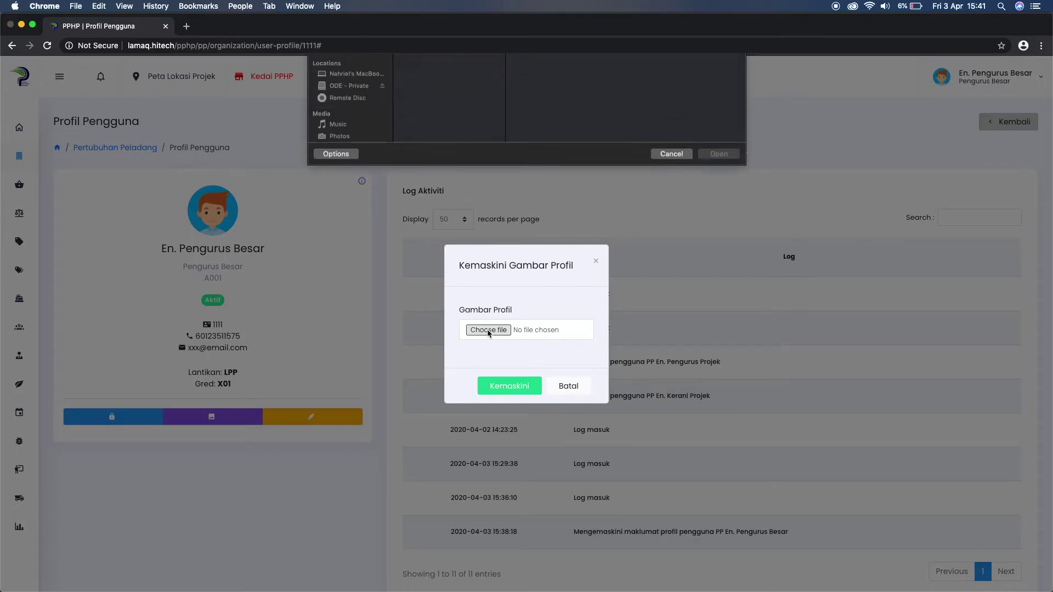
click(671, 288)
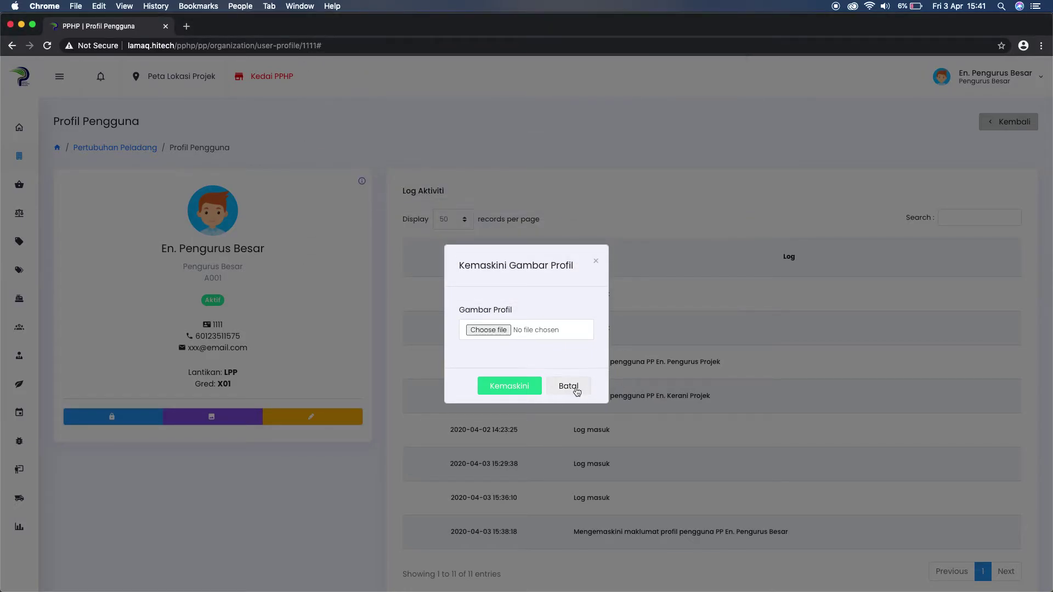
click(571, 387)
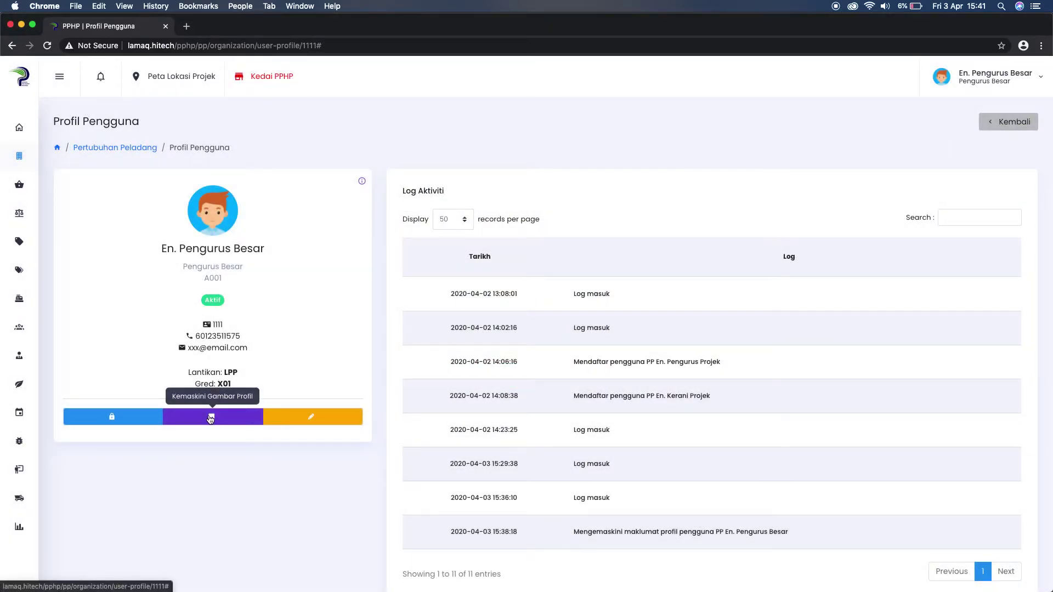
Upload SAM.jpg as the Pengurus Besar's new profile picture.
click(210, 419)
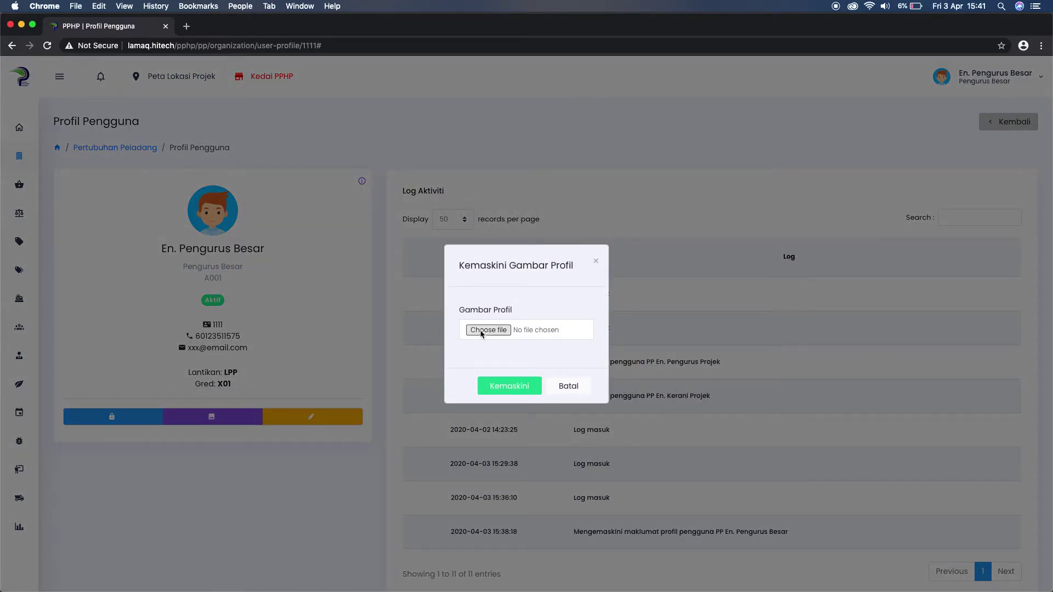
click(489, 331)
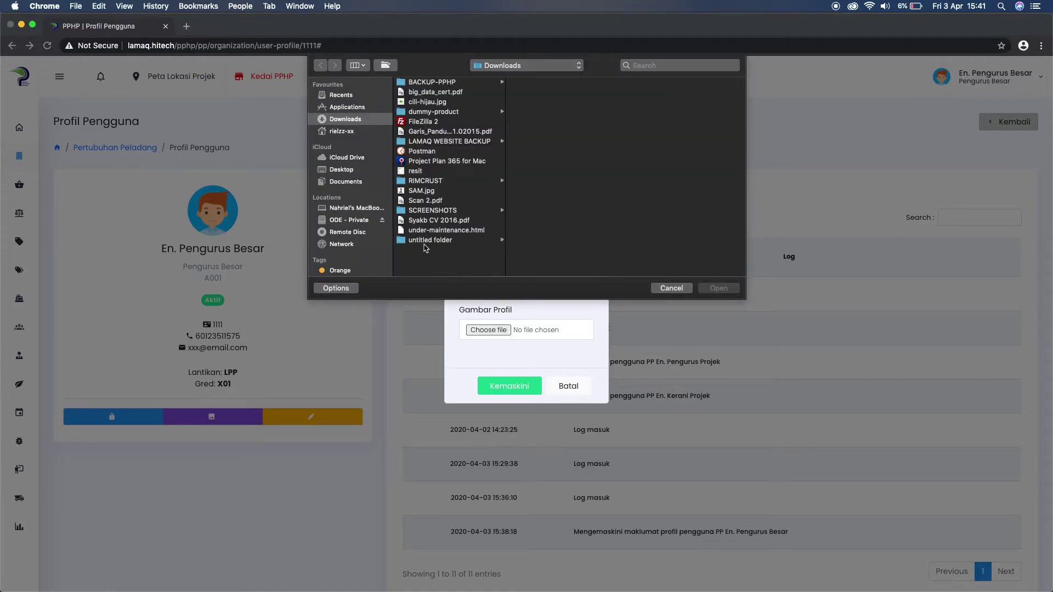
click(425, 192)
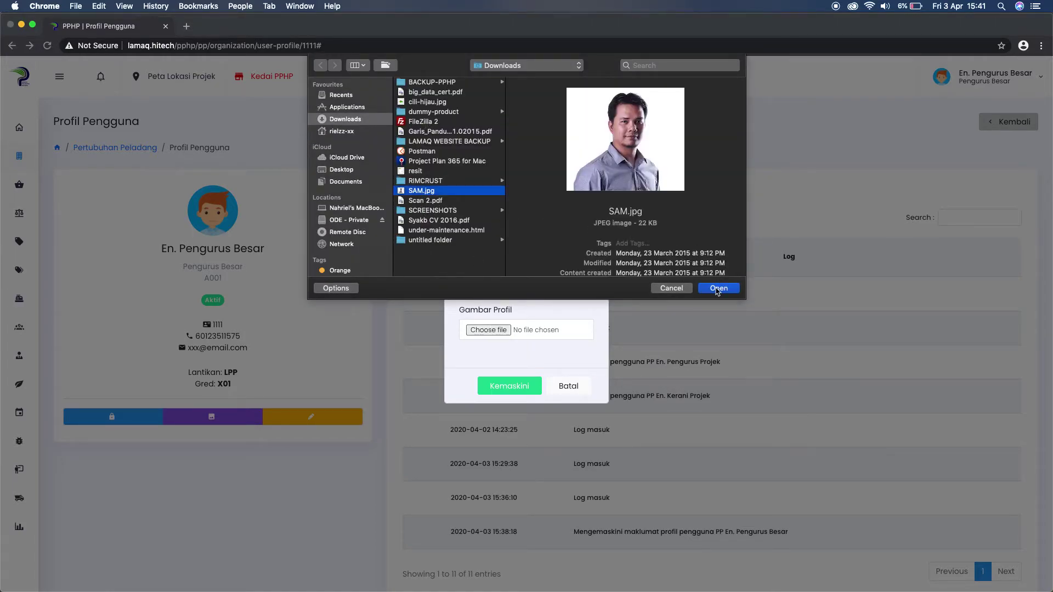
click(719, 288)
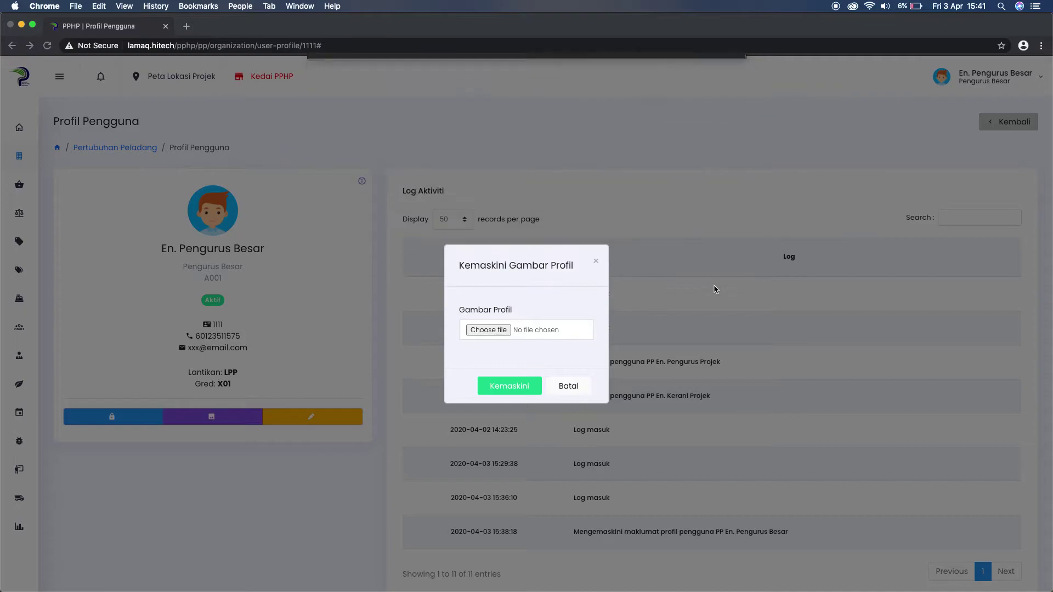
click(517, 388)
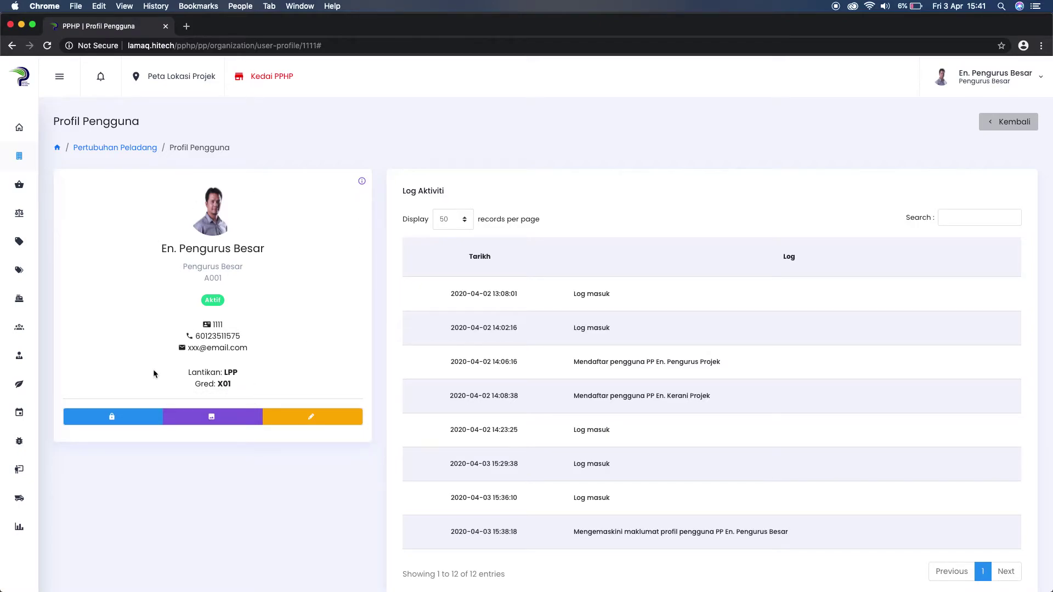
Enter the new password in Kata Laluan Baru and Sahkan Kata Laluan, then save it.
click(112, 419)
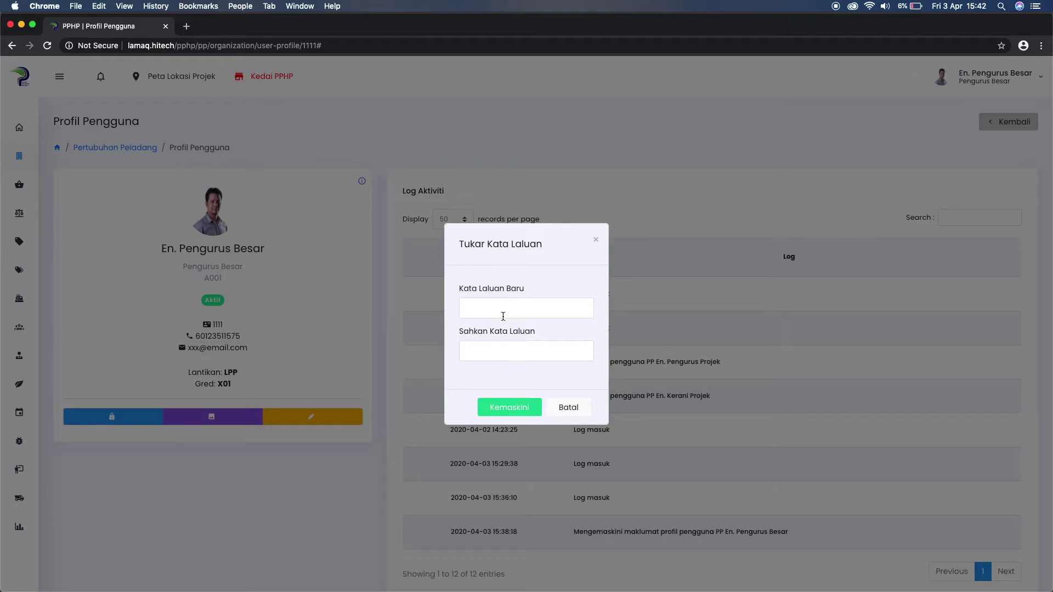
click(499, 307)
text(123456)
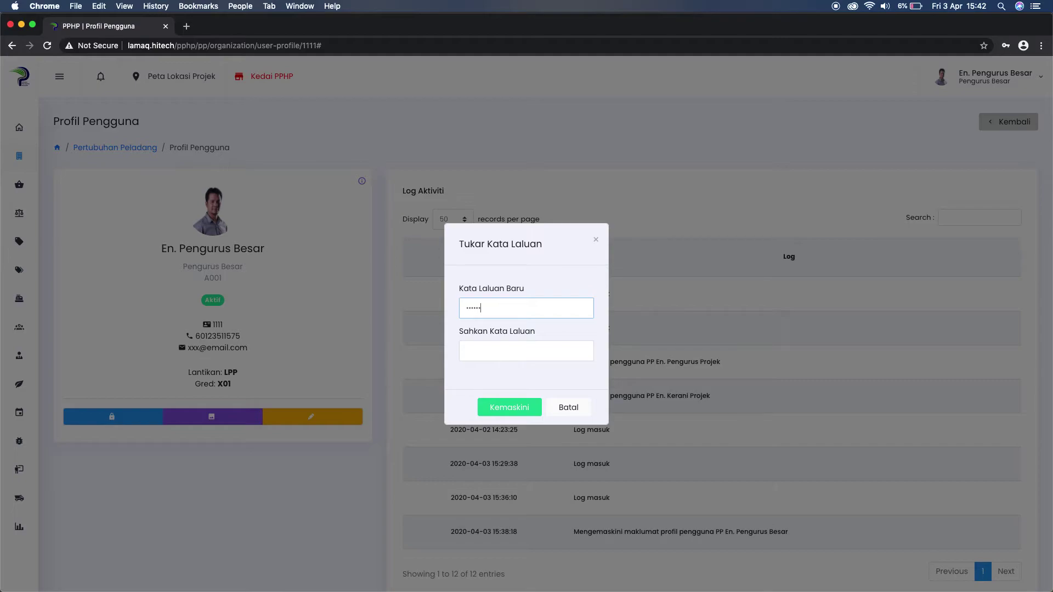
drag(506, 306, 465, 306)
text(123456)
click(481, 351)
text(1234)
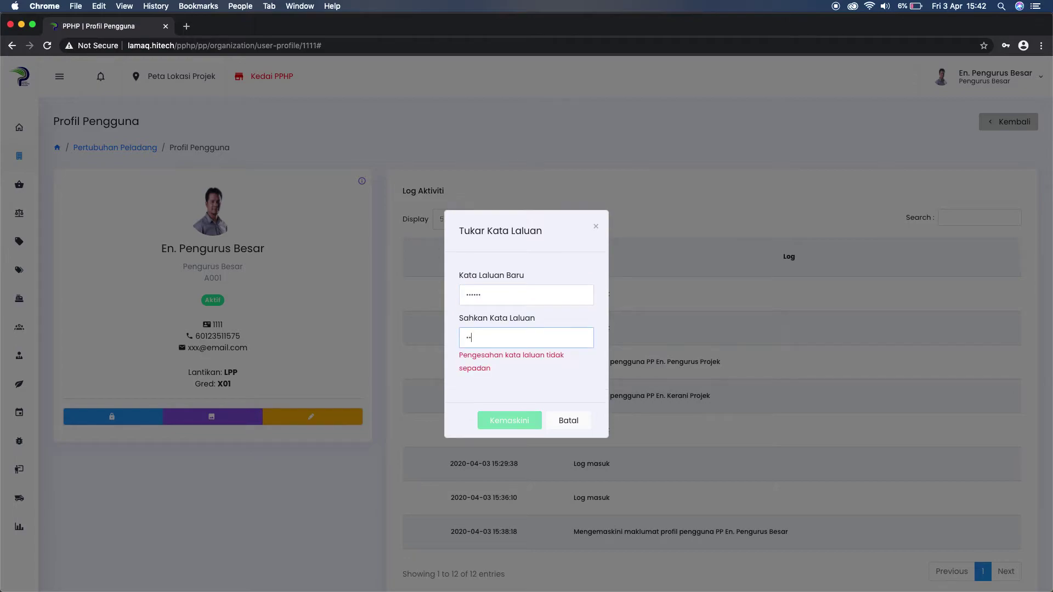
text(56)
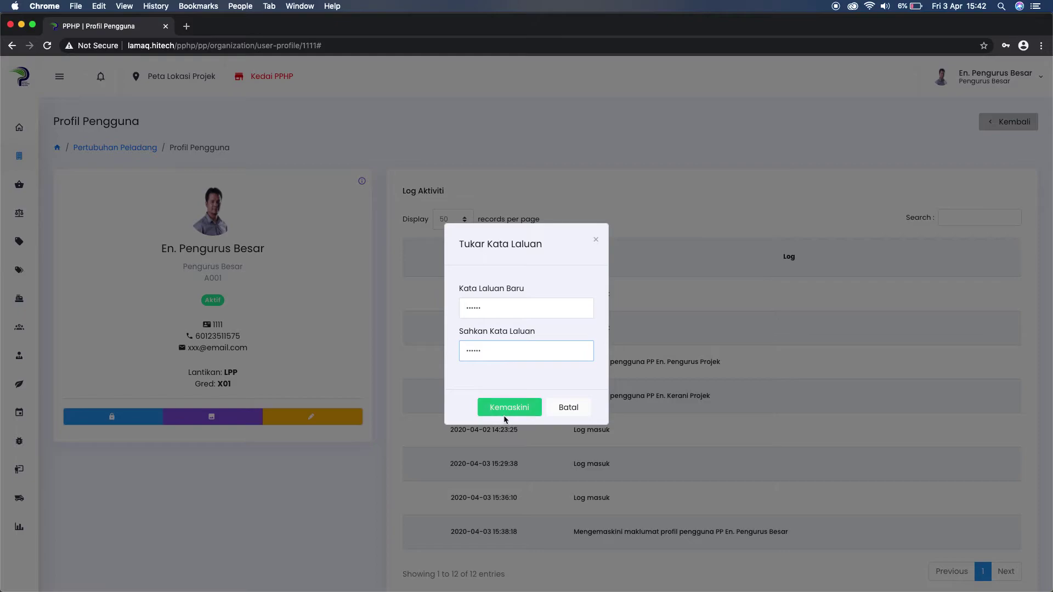
click(505, 408)
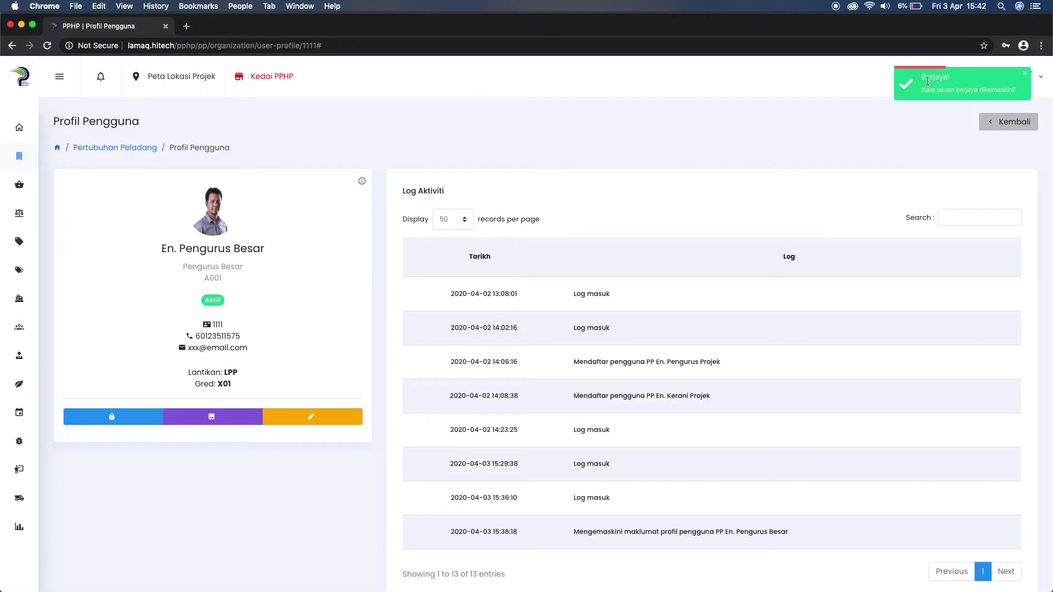
drag(925, 81, 1003, 94)
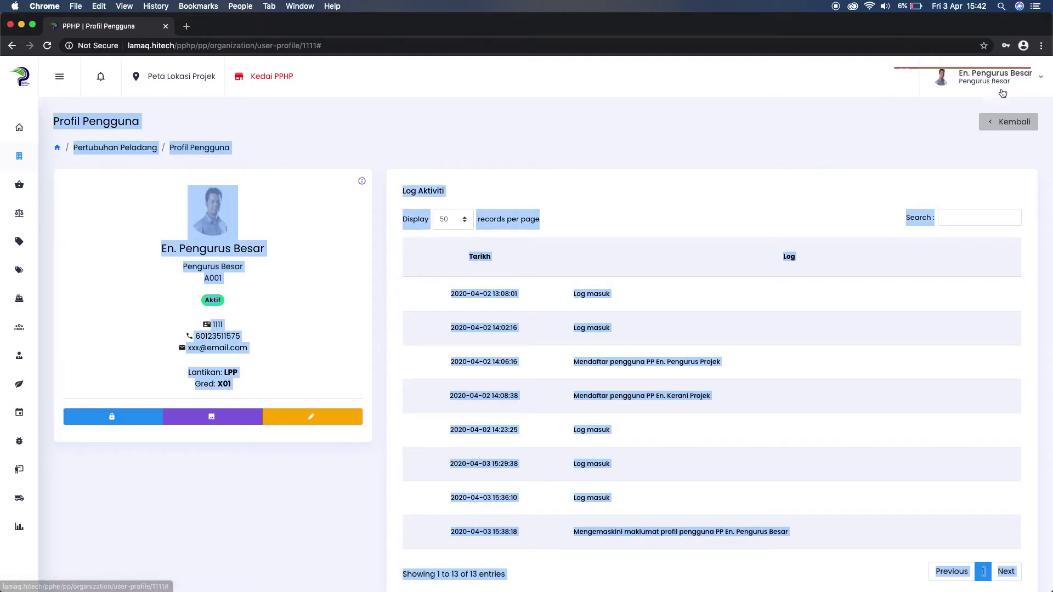
click(730, 138)
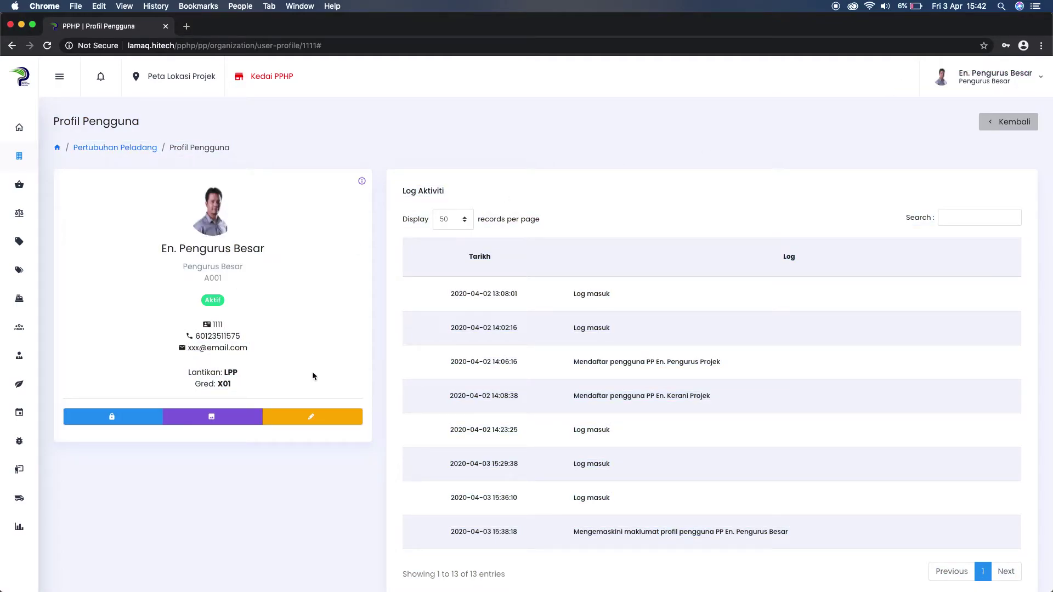
click(999, 126)
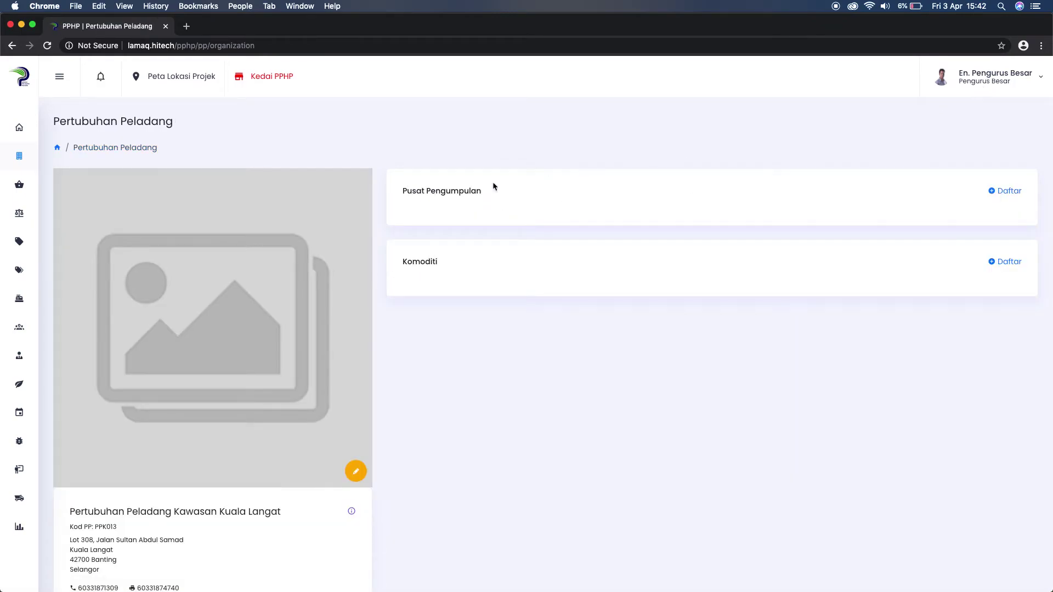
scroll(492, 186, down, 10)
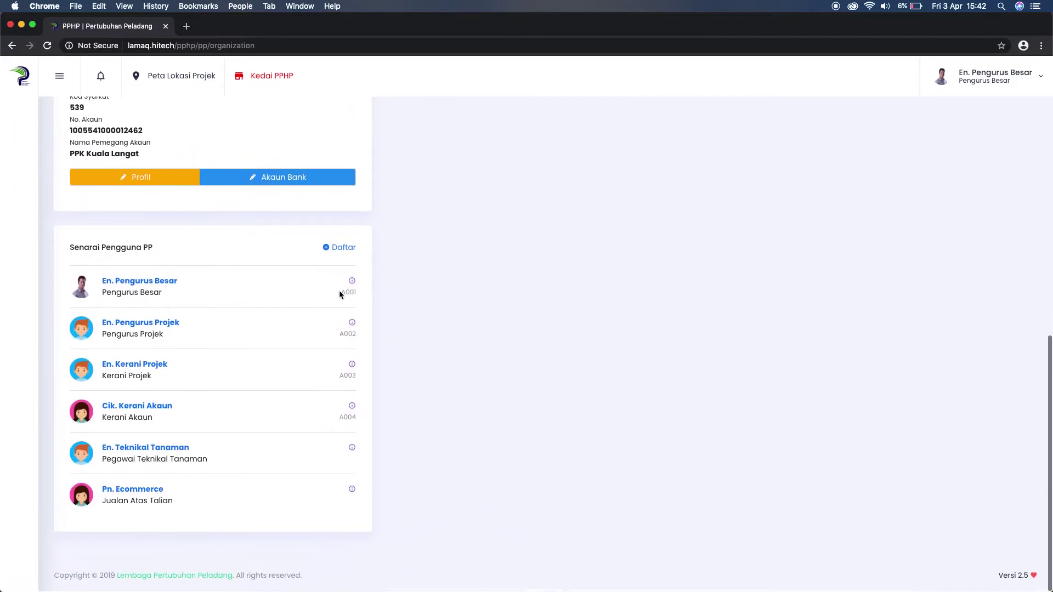
click(155, 369)
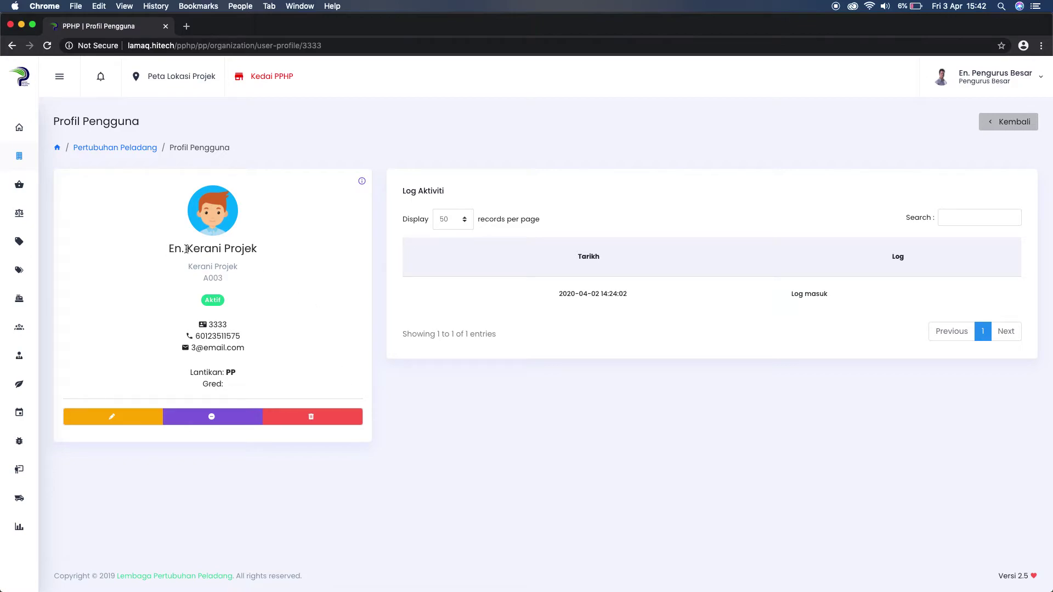
drag(171, 250, 269, 252)
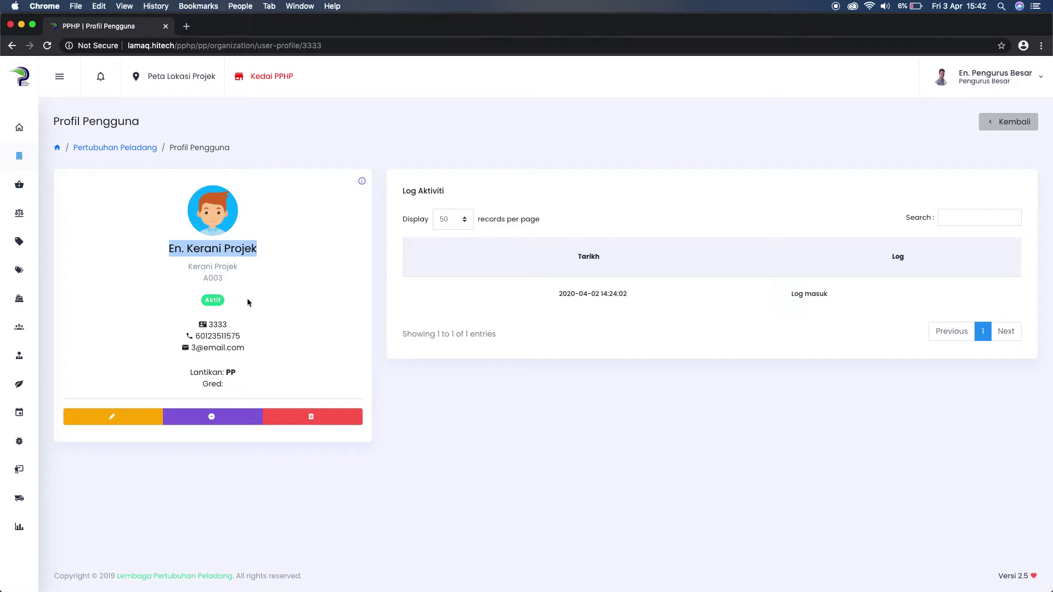
click(360, 442)
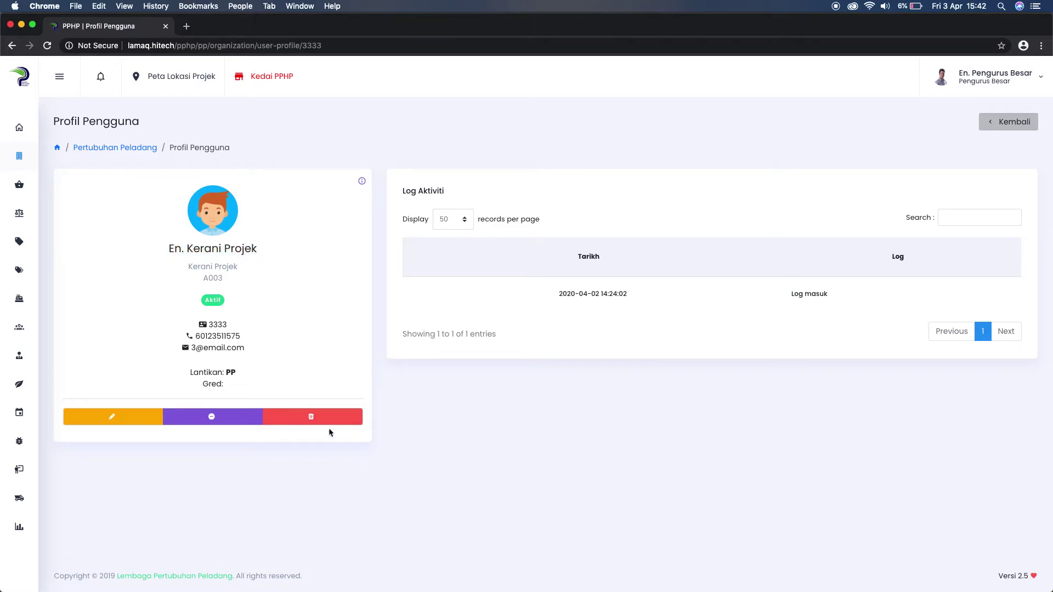
click(315, 419)
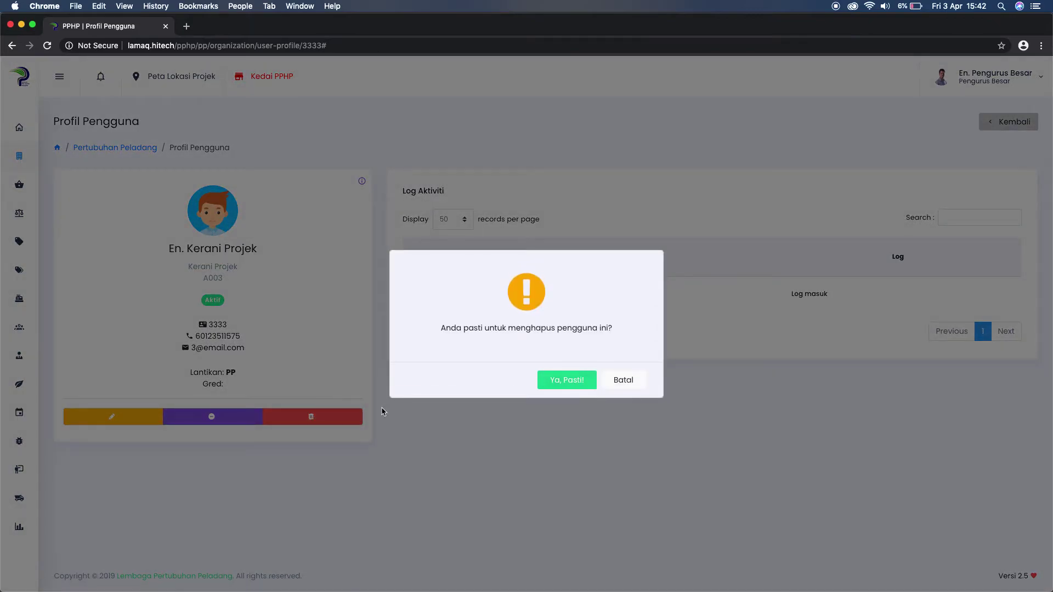
click(624, 378)
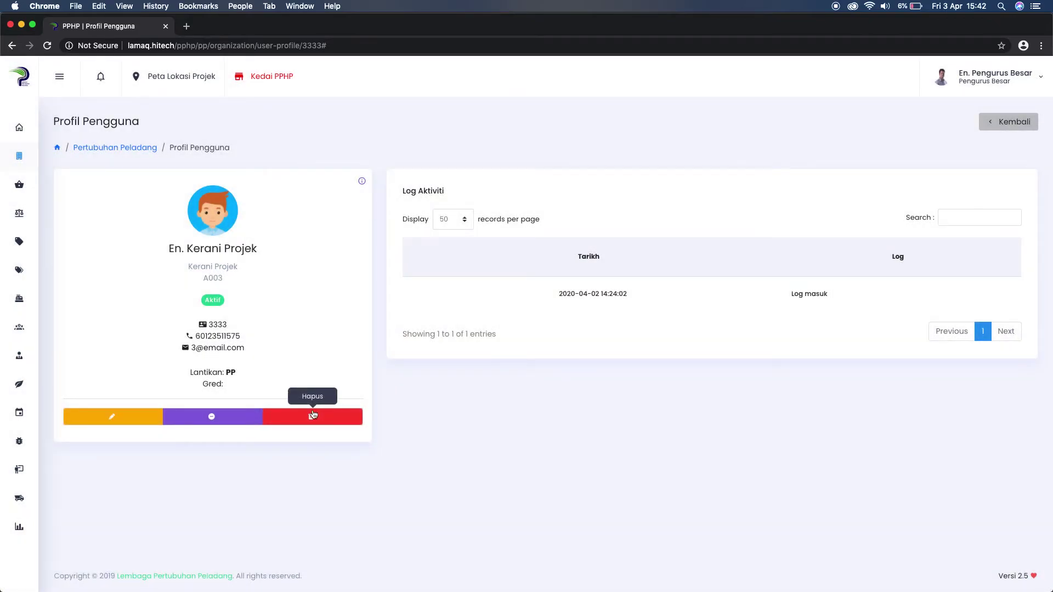
click(312, 418)
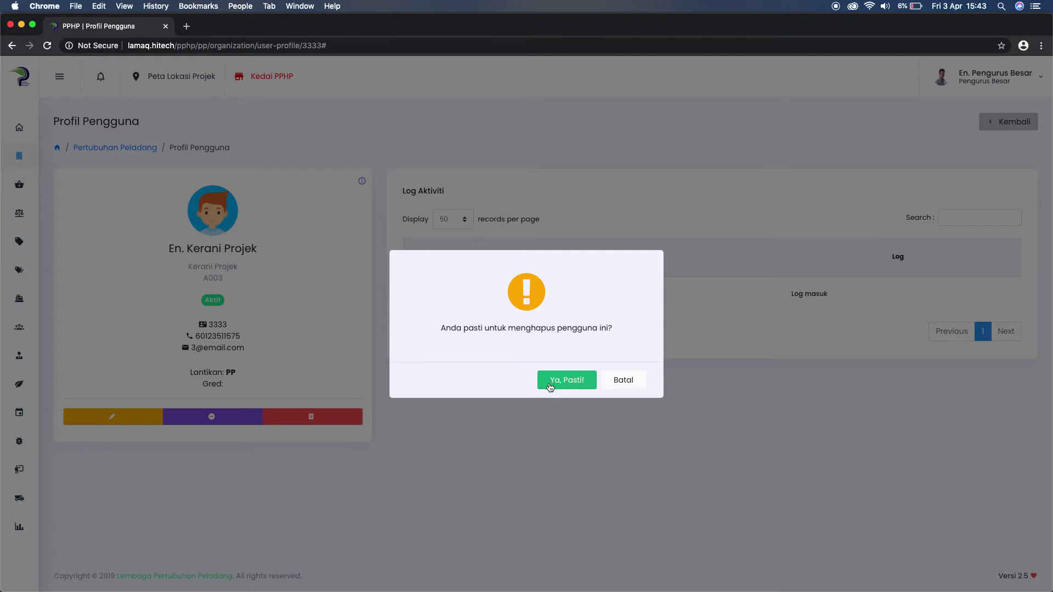
click(618, 381)
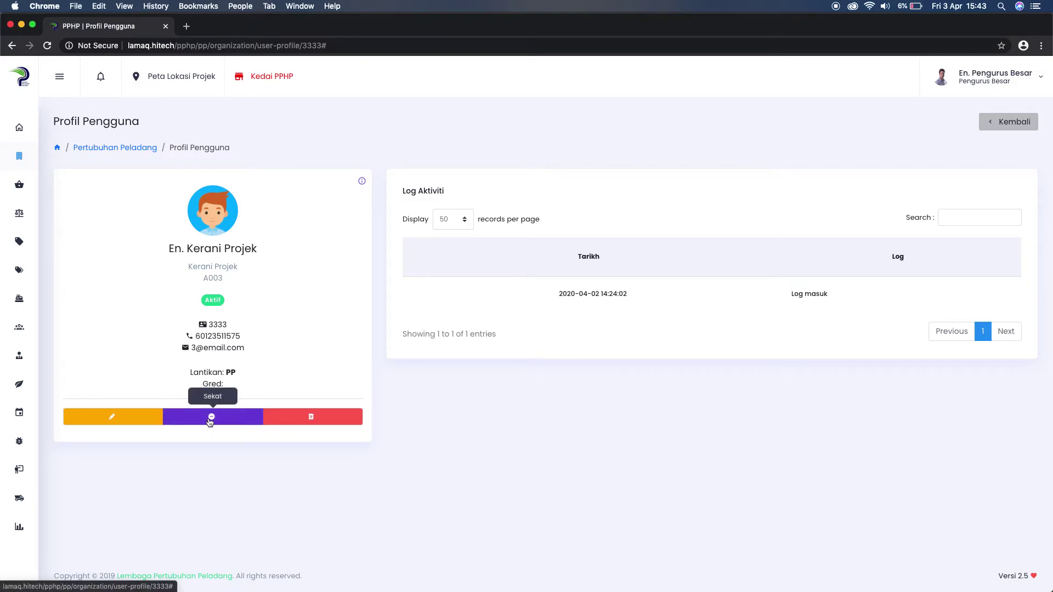
click(308, 419)
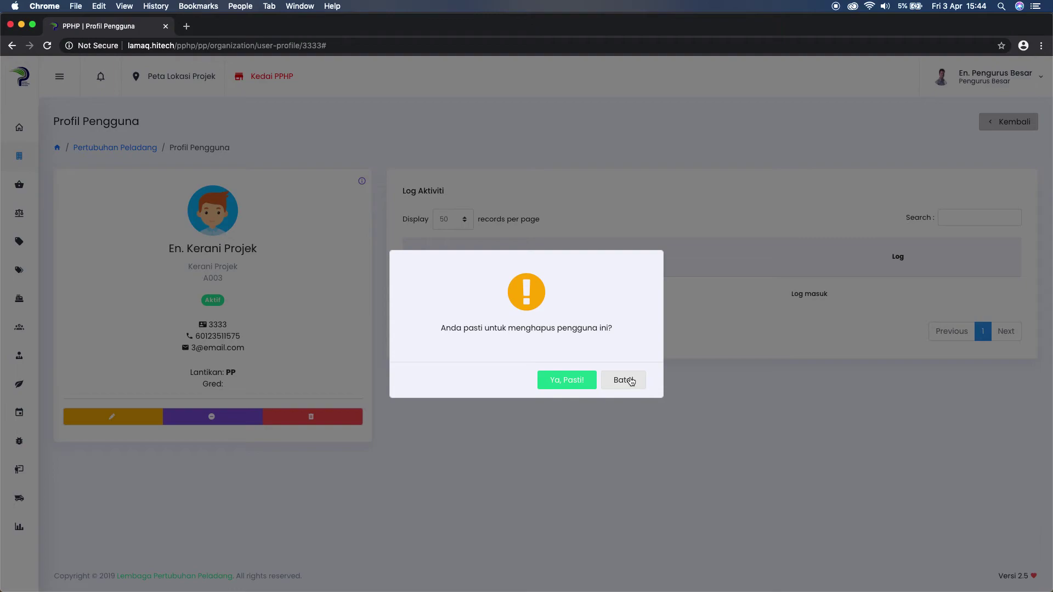
click(624, 381)
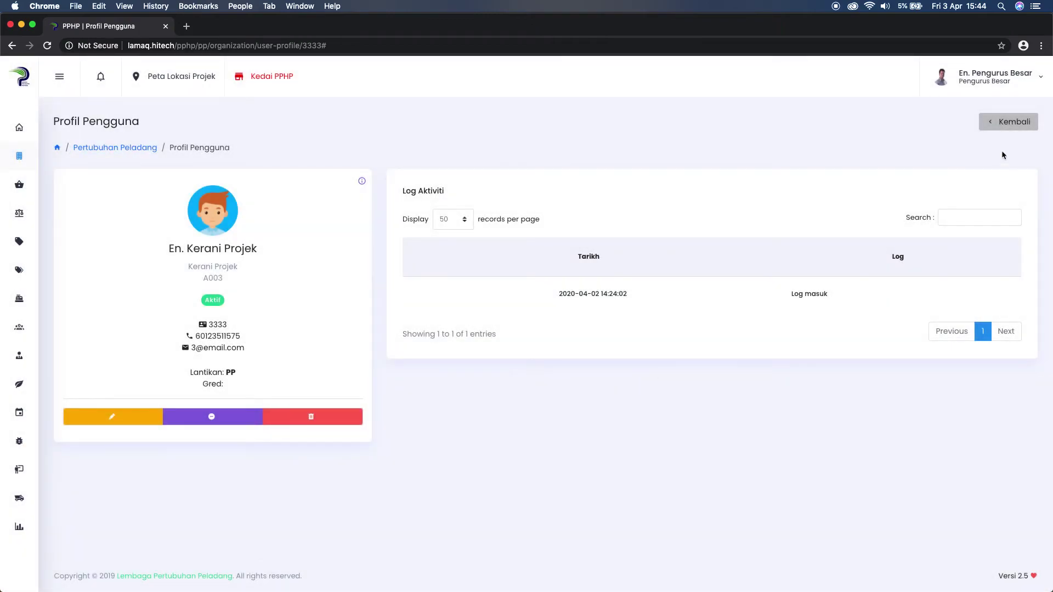
Return to the organisation page and log out of the Pengurus Besar account via Log Keluar.
click(1014, 123)
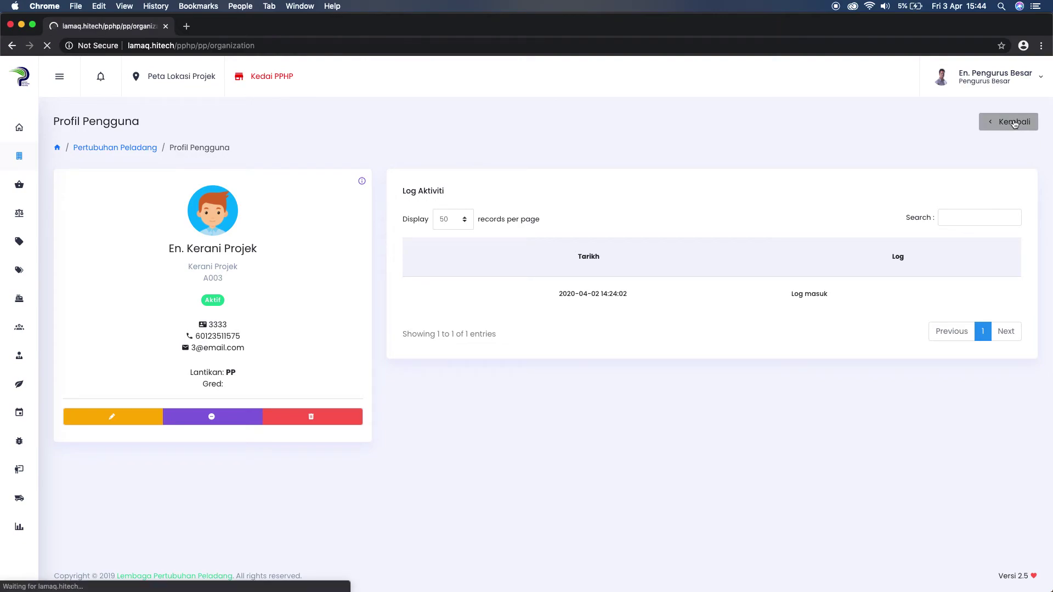
scroll(442, 324, down, 15)
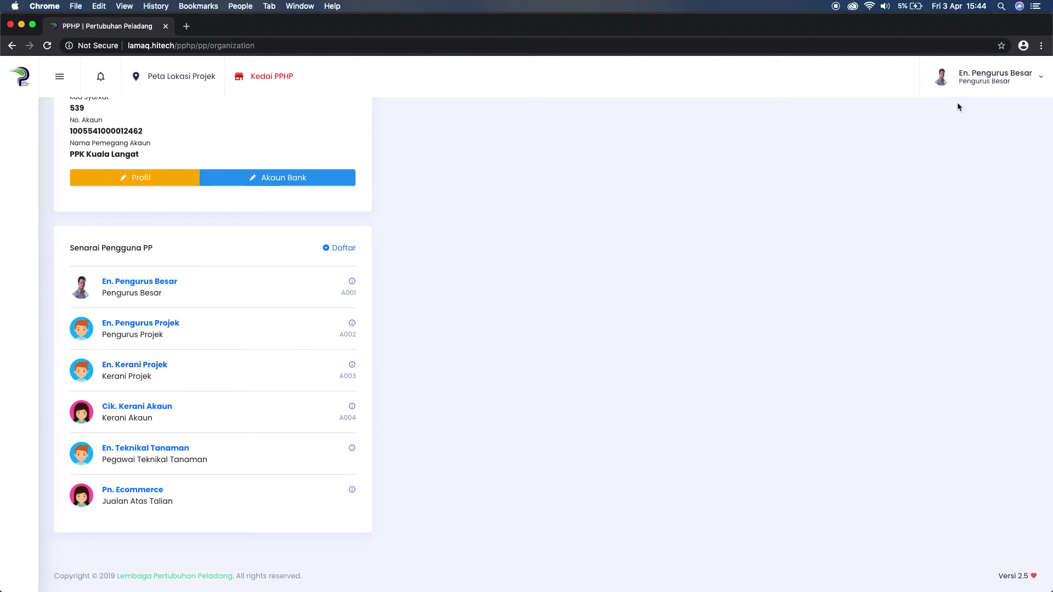
click(998, 83)
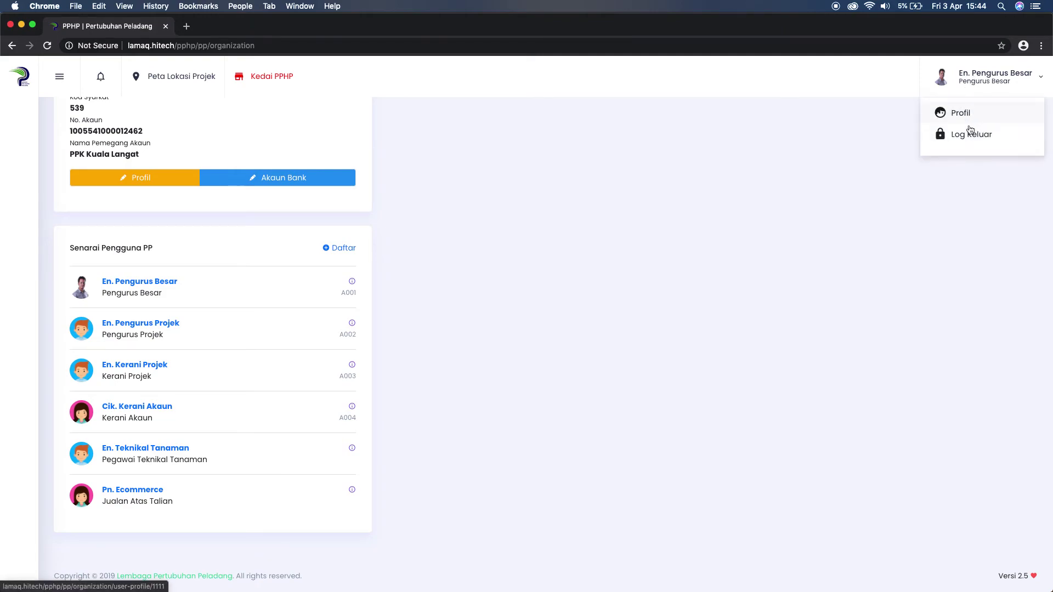
click(965, 143)
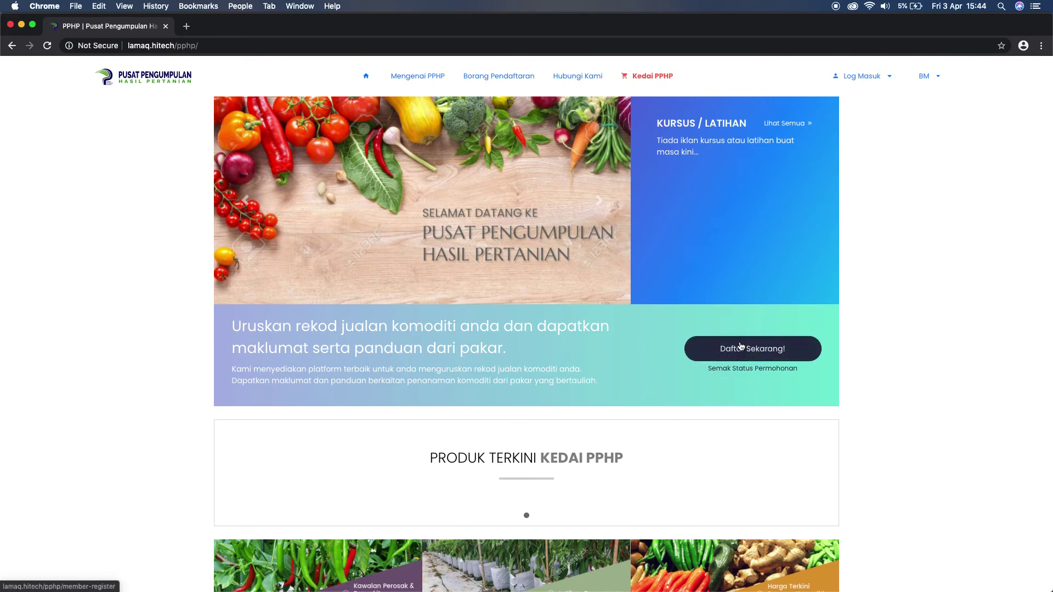
click(875, 83)
Log in as Kerani Projek on the Pengguna PP page with their ID and password.
click(871, 122)
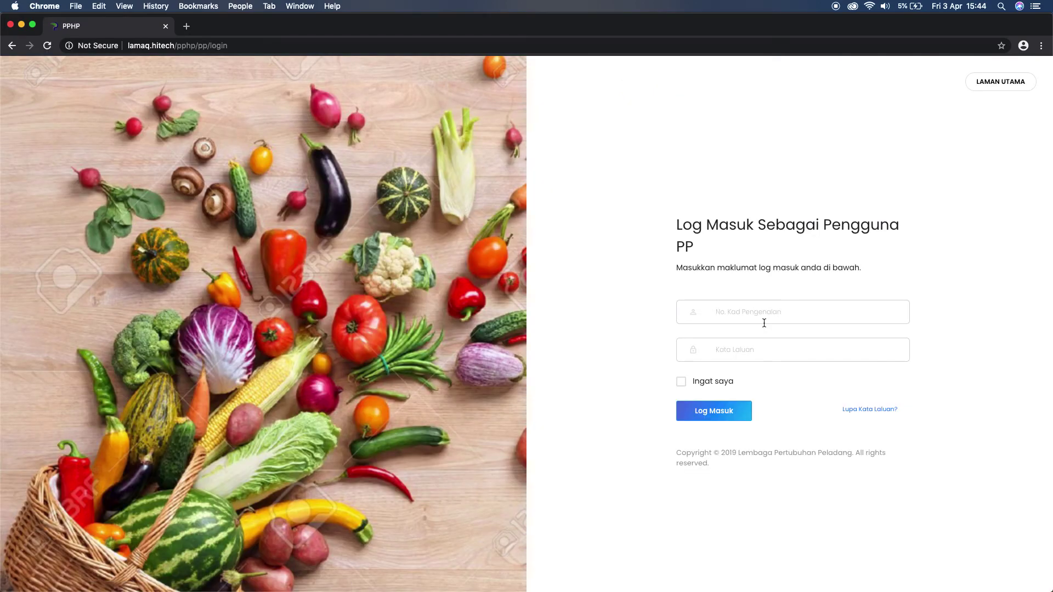
click(757, 310)
text(333)
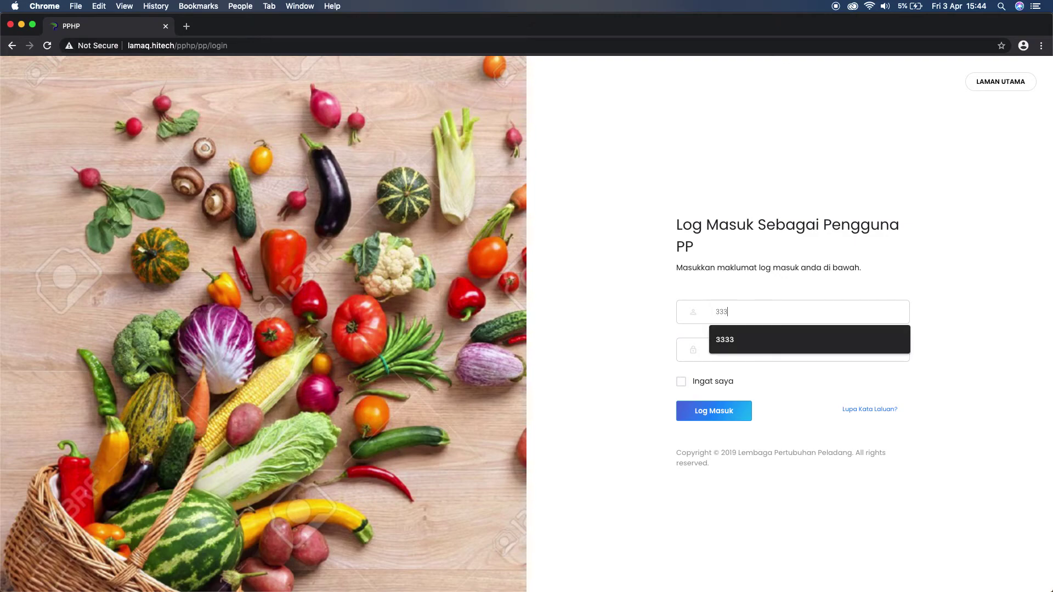
text(3)
key(Tab)
text(3333)
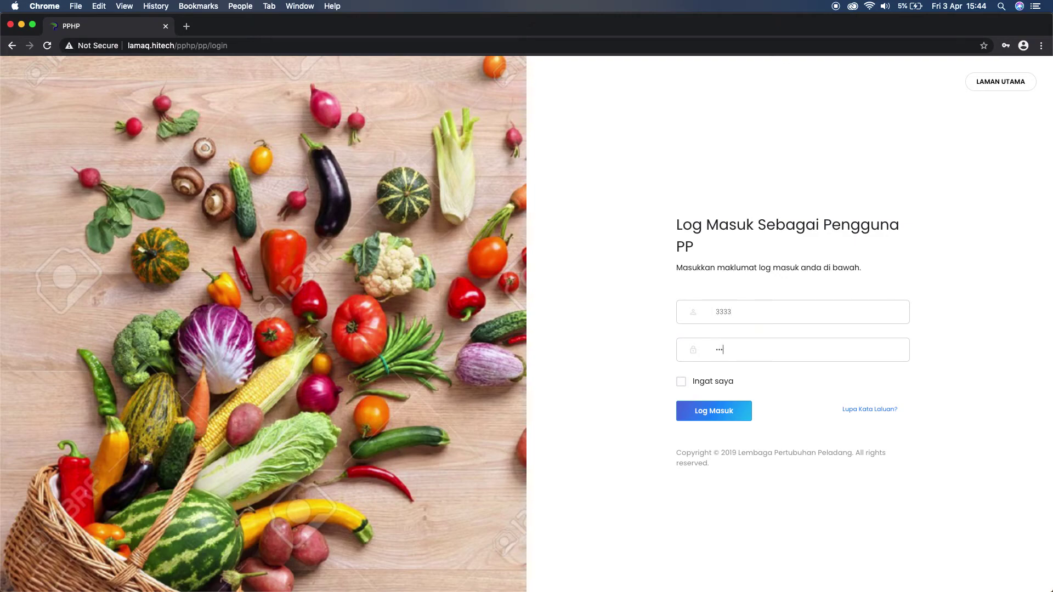
text(3333)
click(715, 419)
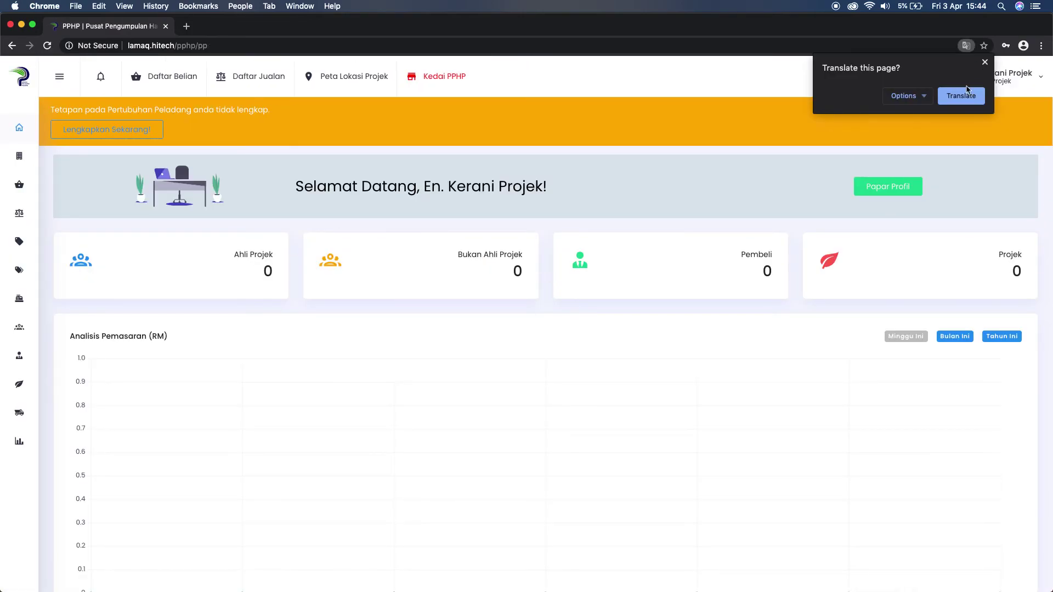
click(985, 62)
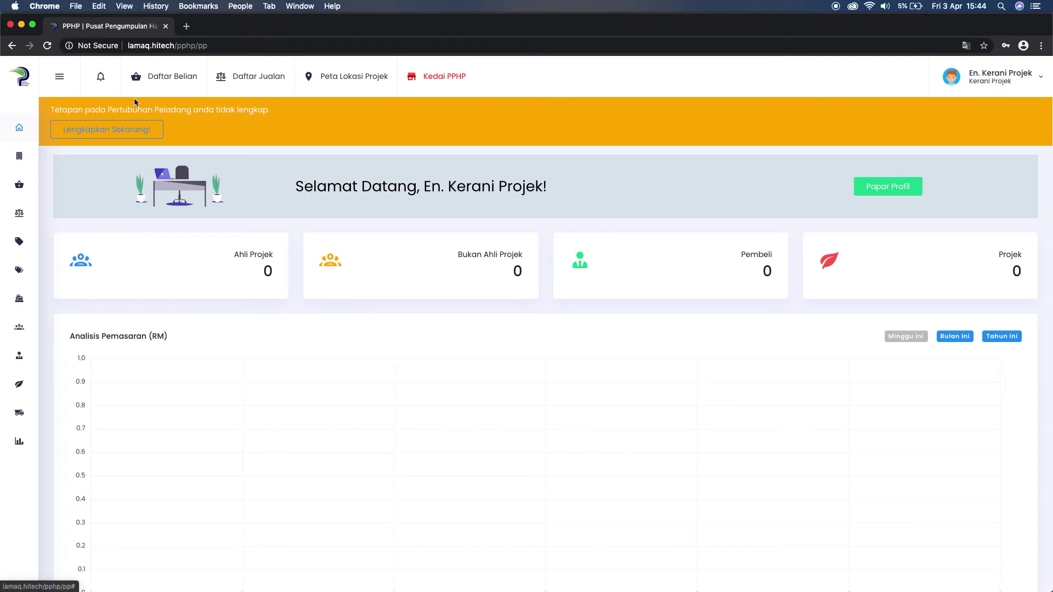
click(19, 155)
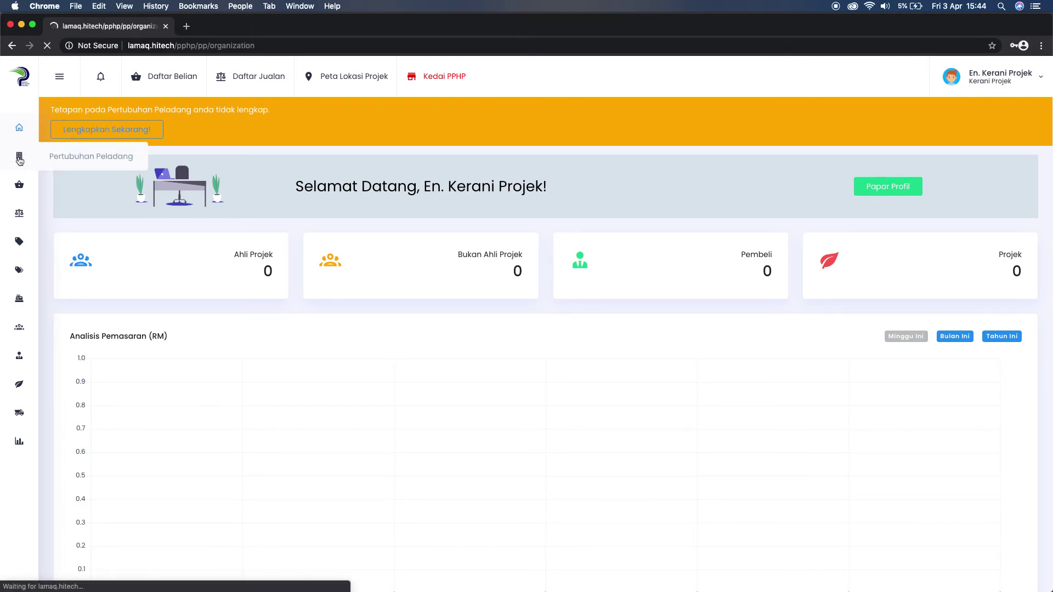
scroll(191, 283, down, 10)
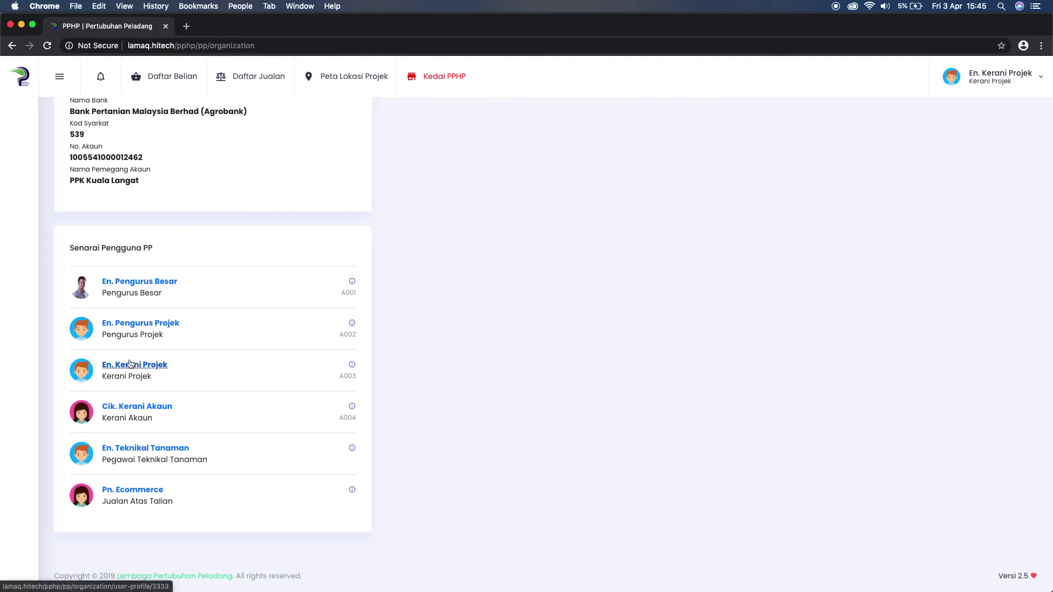
click(130, 407)
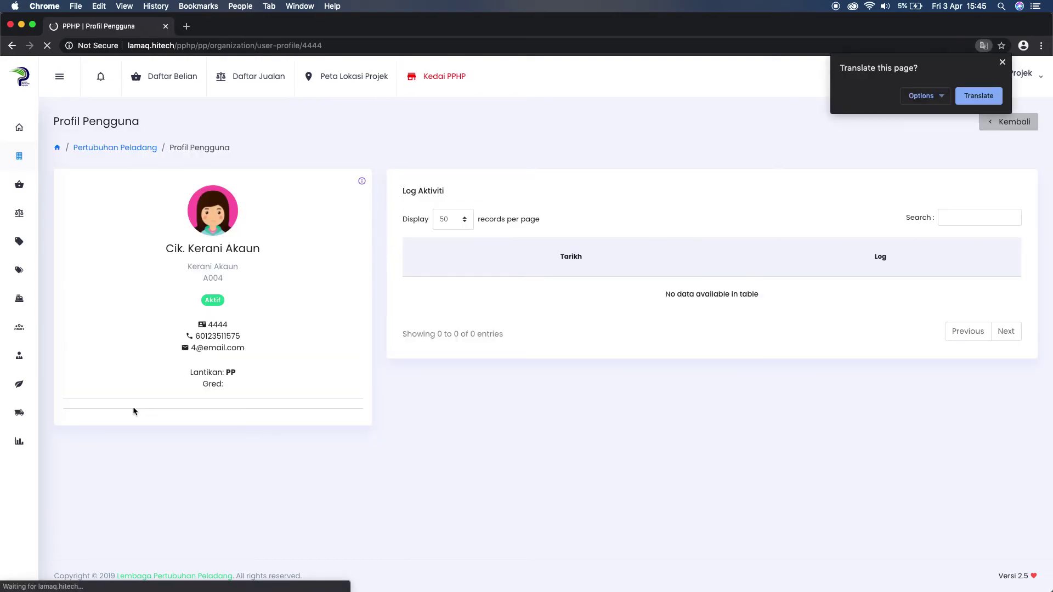
mouse_move(116, 411)
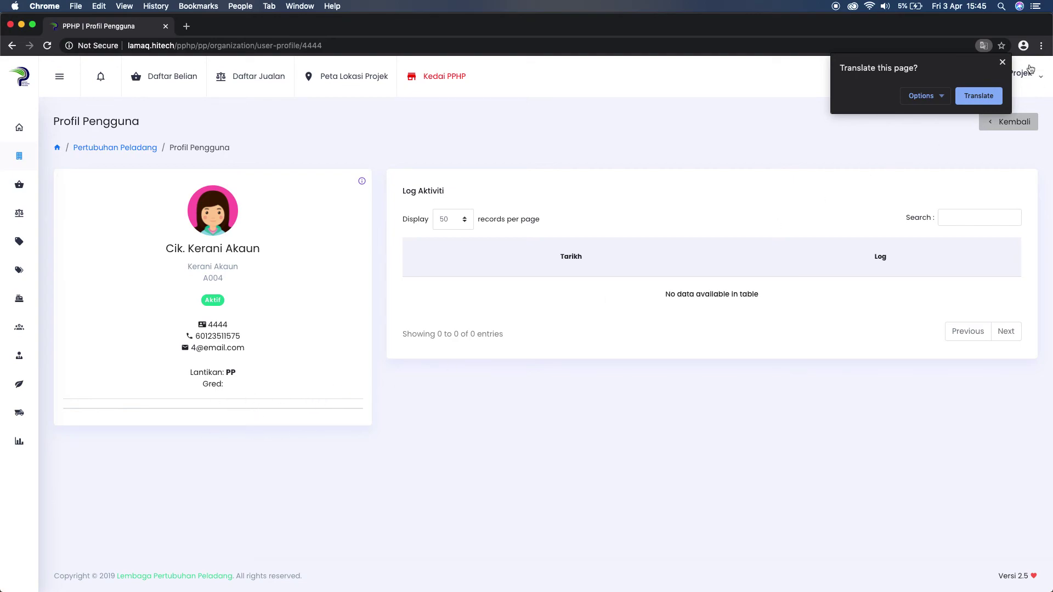
click(1003, 63)
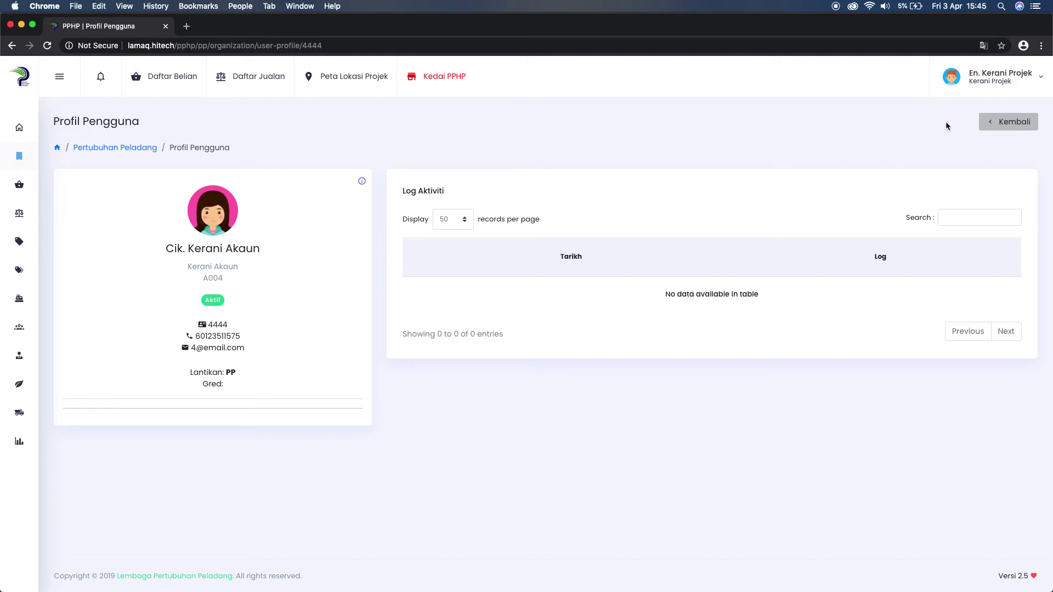
click(1004, 83)
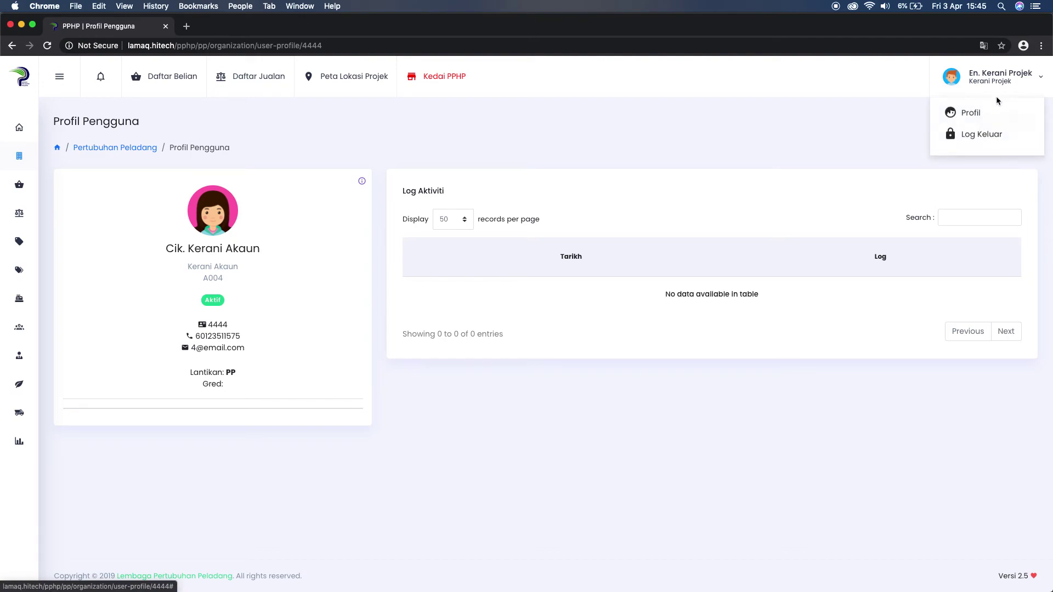
Log out, then sign in on the Pengguna PP page with the Pengurus Projek's ID and password.
click(973, 143)
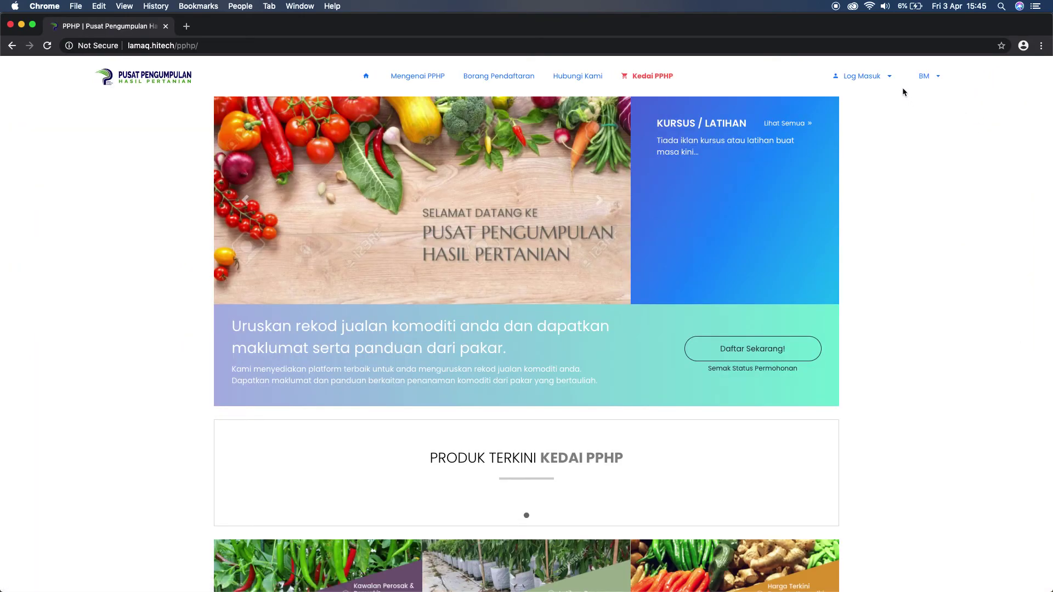
click(873, 78)
click(861, 118)
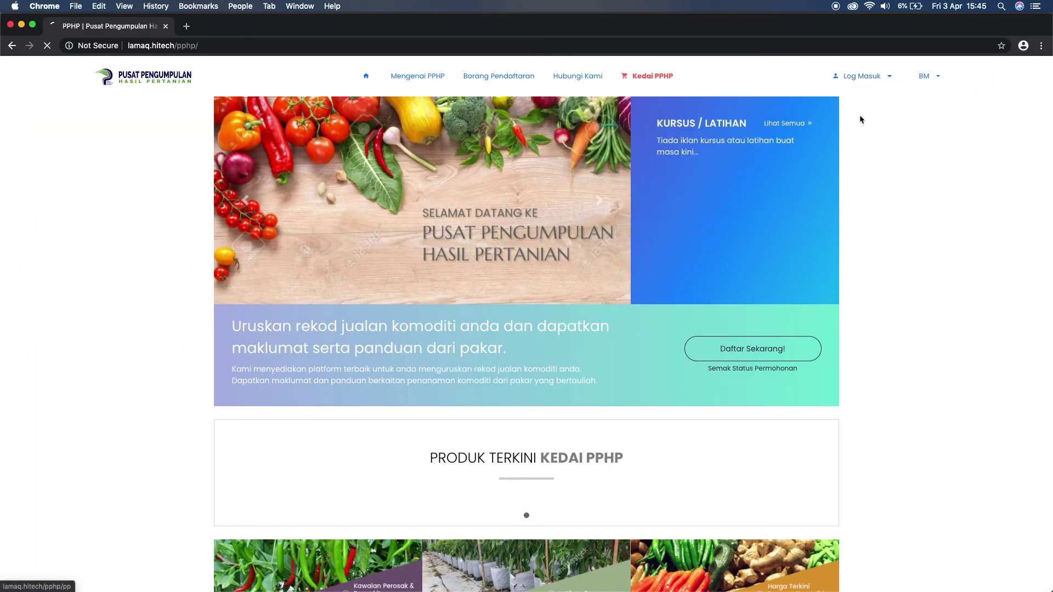
click(759, 314)
text(22)
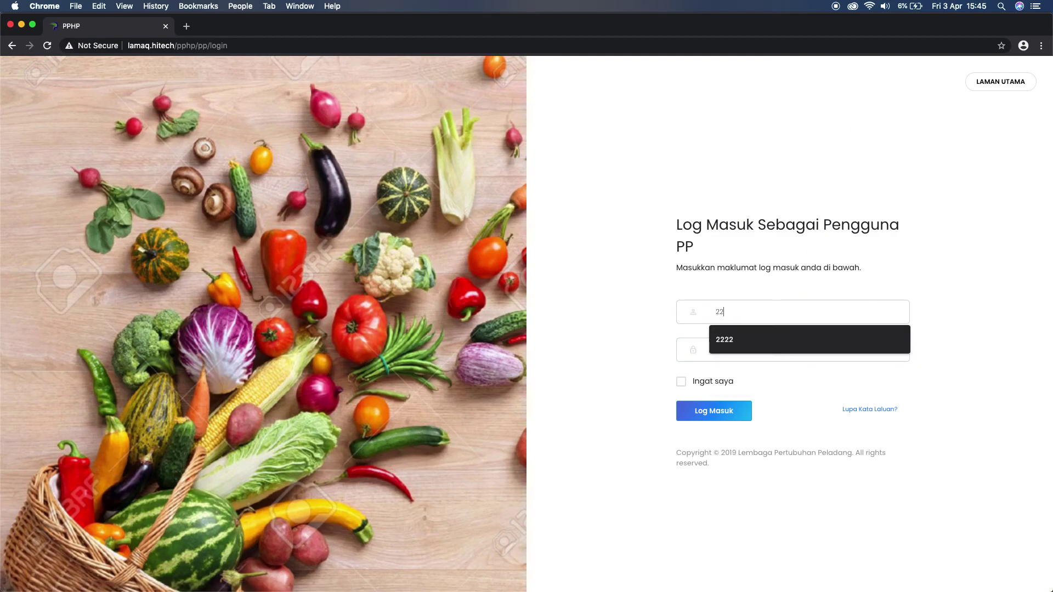
text(221234567)
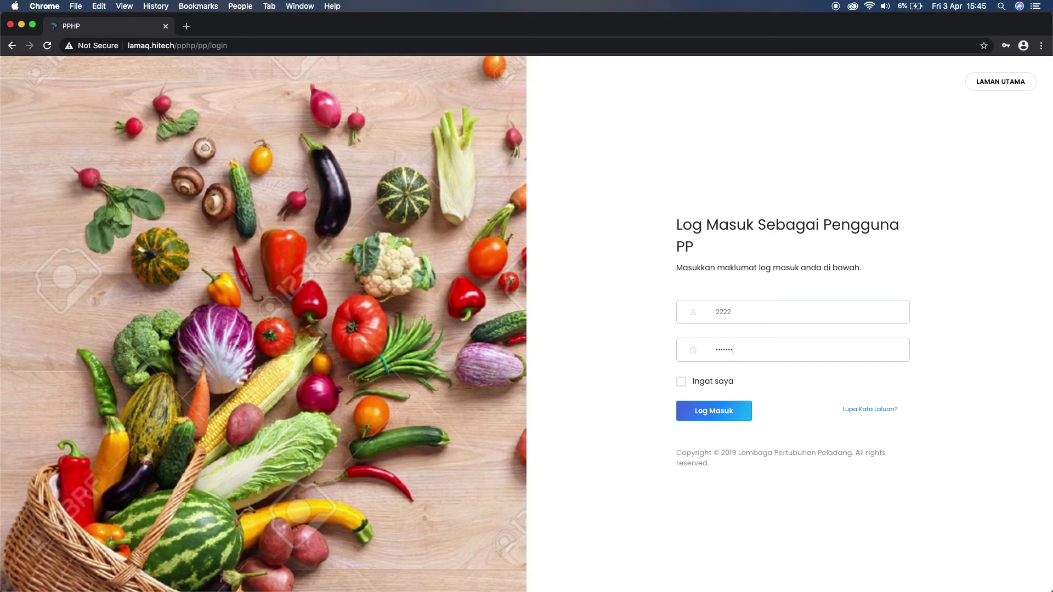
click(710, 414)
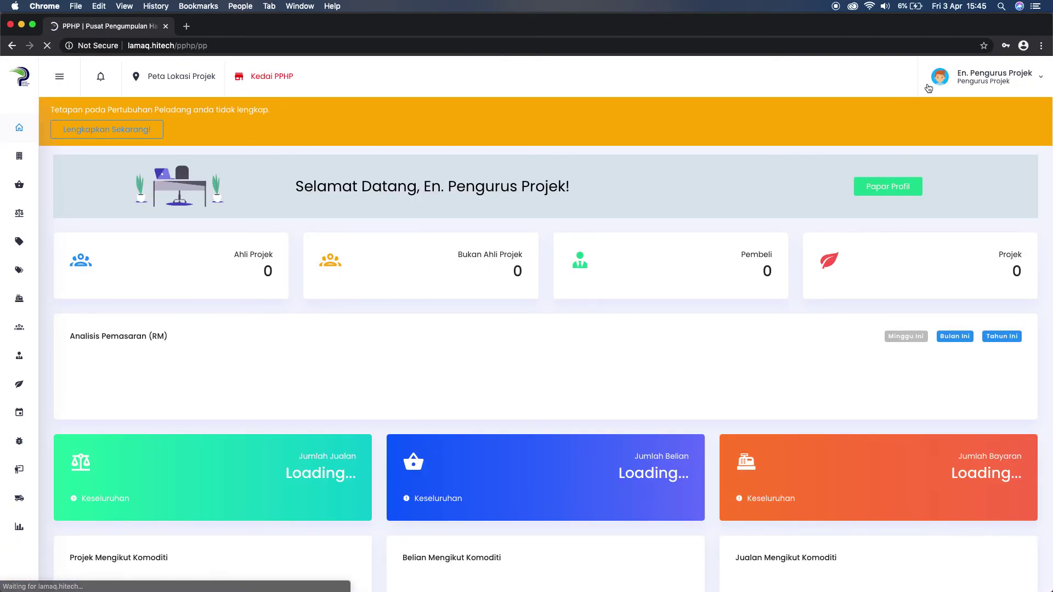
From the Pertubuhan Peladang user list, view the Kerani Projek profile's activity log with two logins.
click(19, 165)
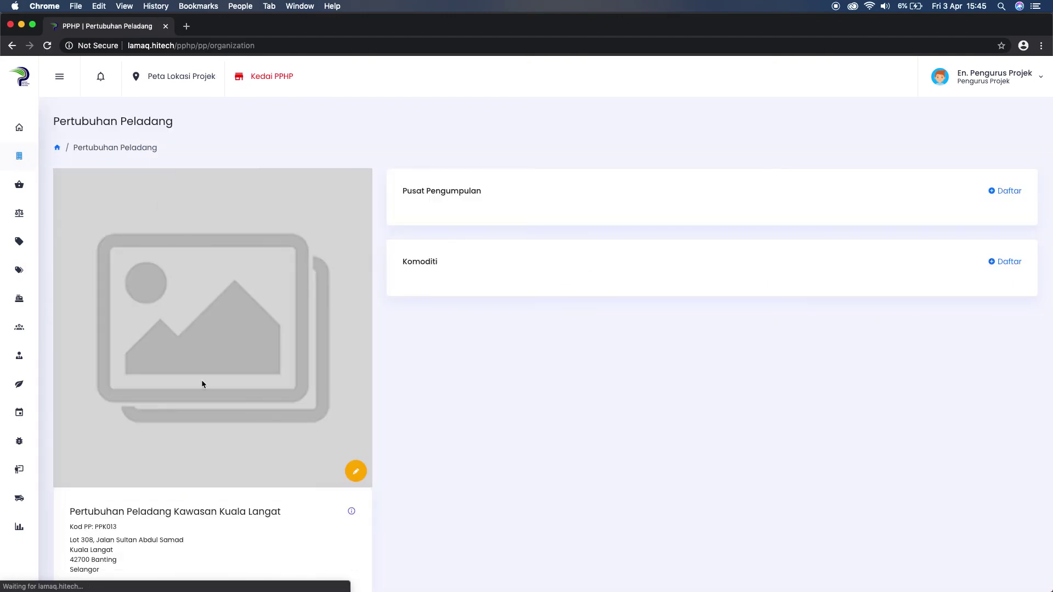
scroll(202, 380, down, 7)
scroll(202, 384, down, 3)
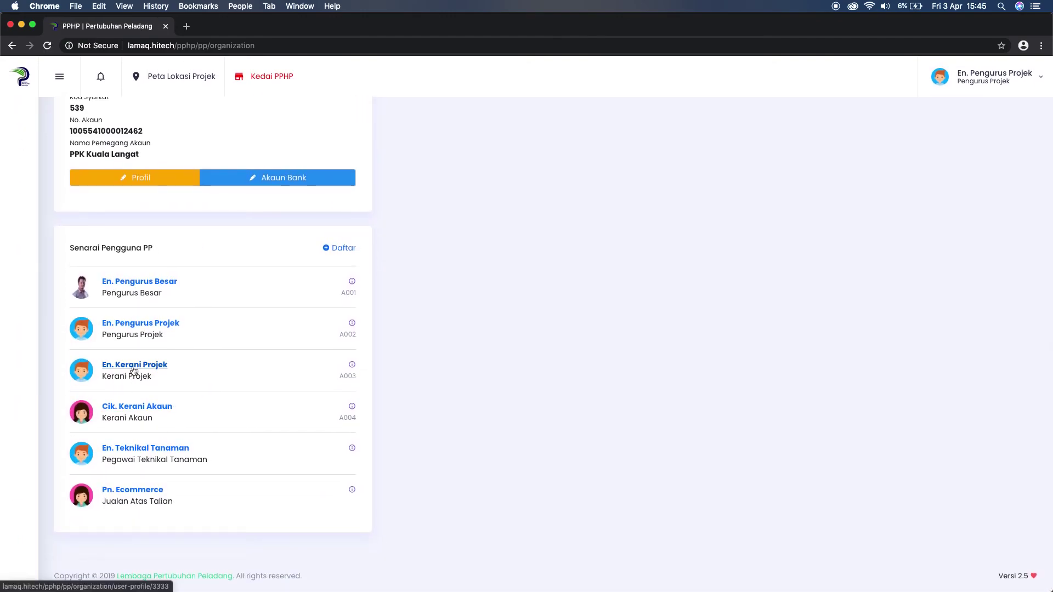
click(132, 365)
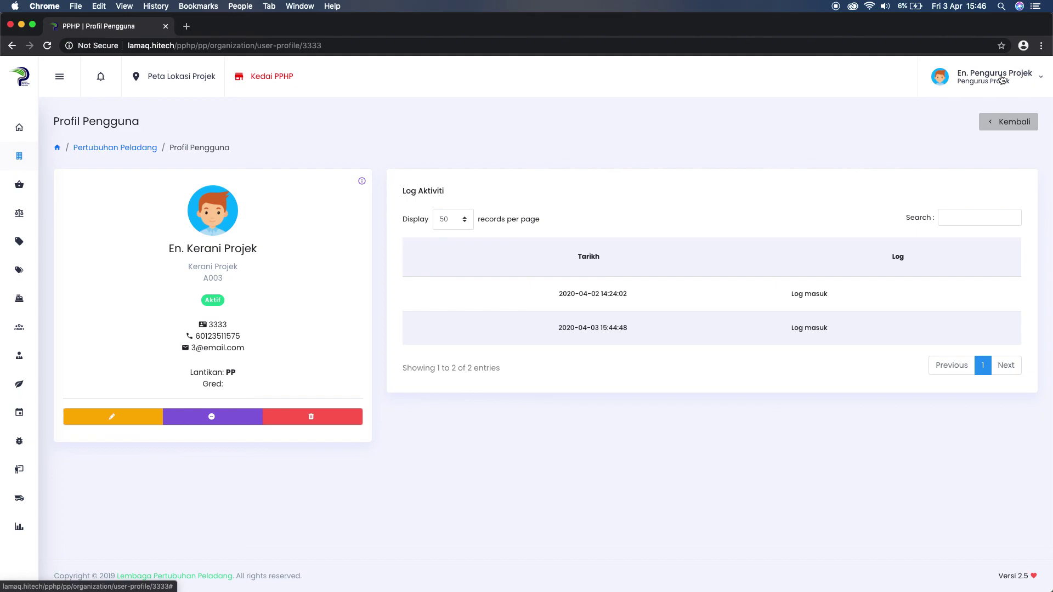
click(1002, 79)
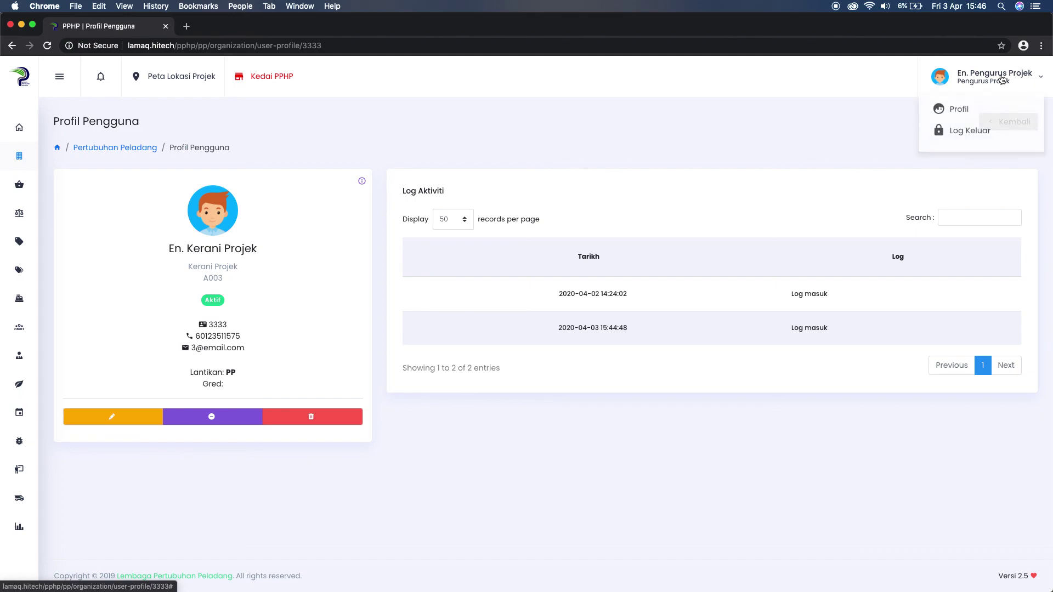
click(798, 126)
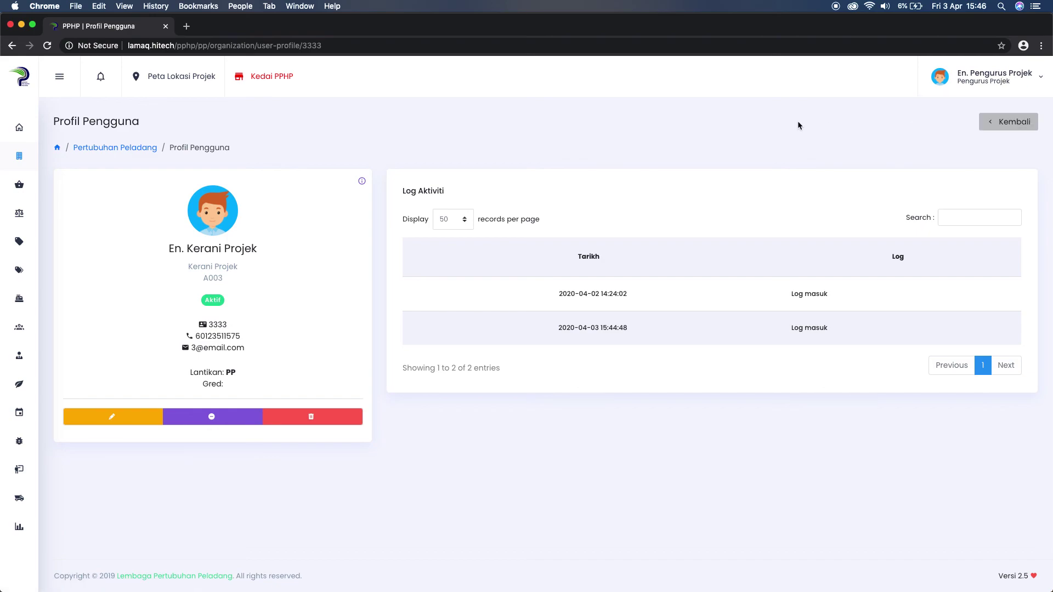